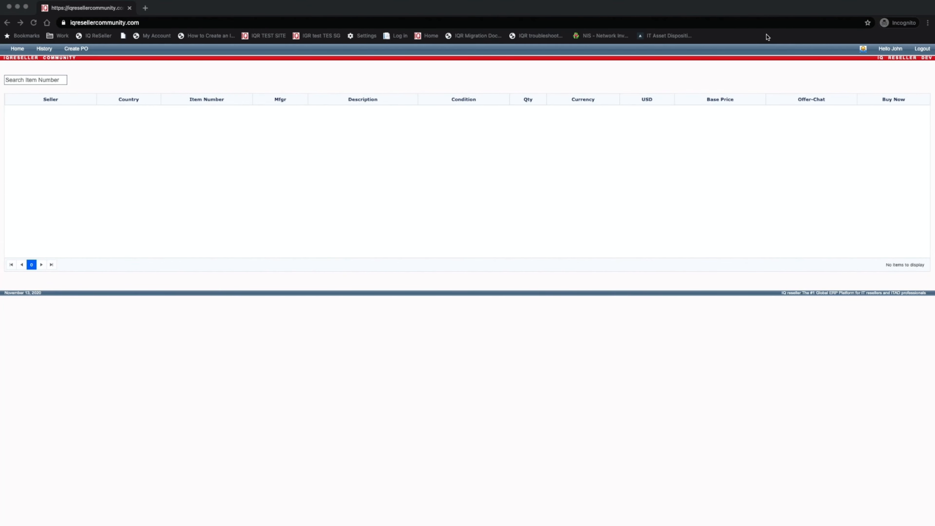
Bring up the full Your Notifications page and scroll through its offers, messages and purchase orders
left_click(864, 51)
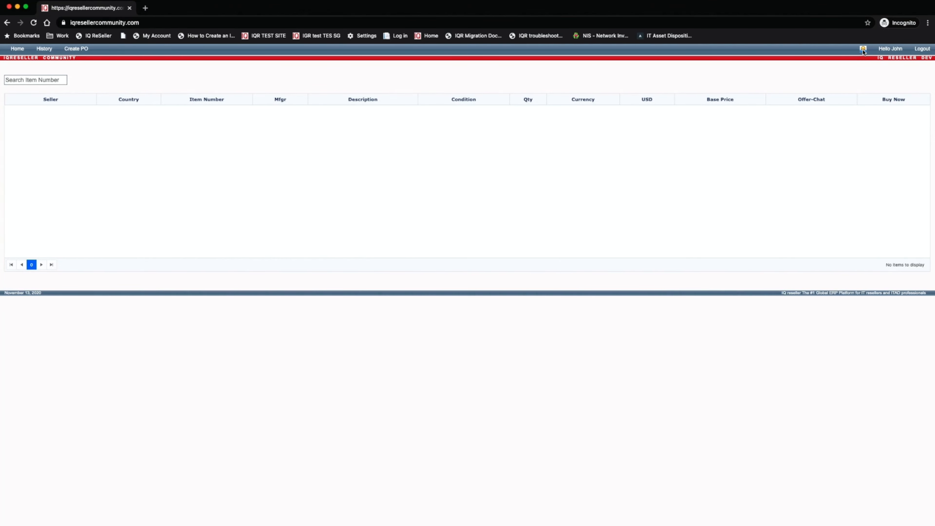
left_click(863, 51)
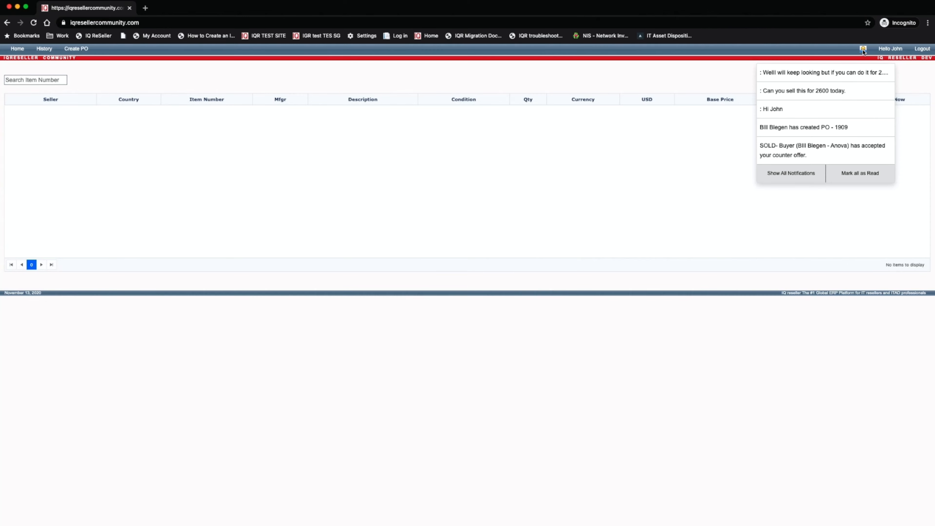
left_click(813, 172)
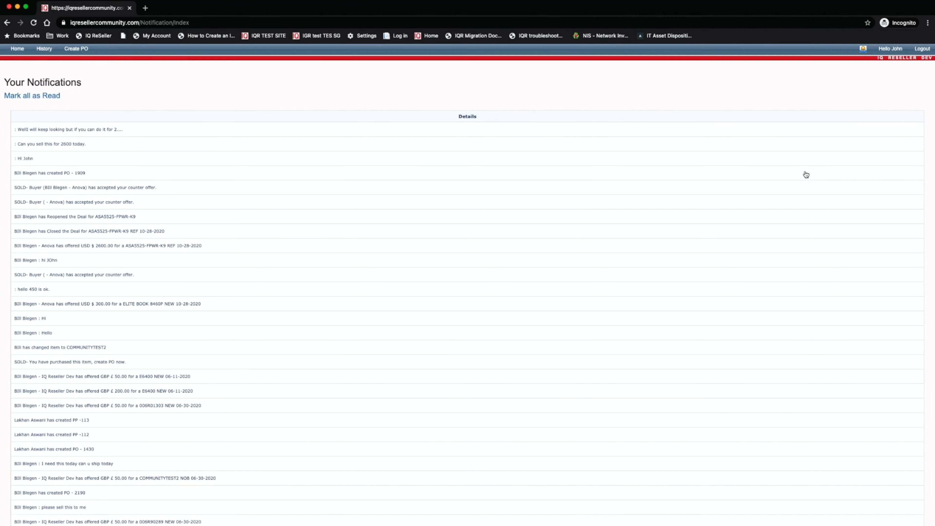
scroll(164, 208, "down", 3)
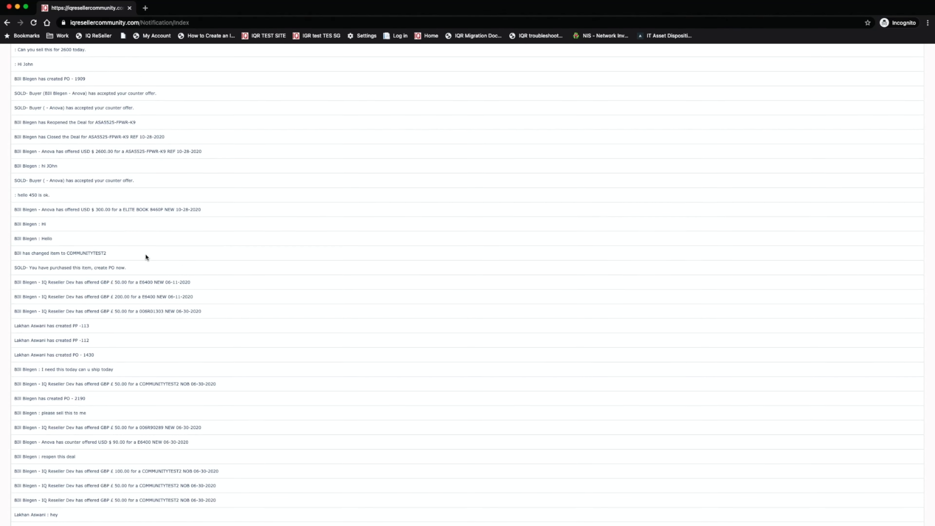
scroll(146, 253, "up", 2)
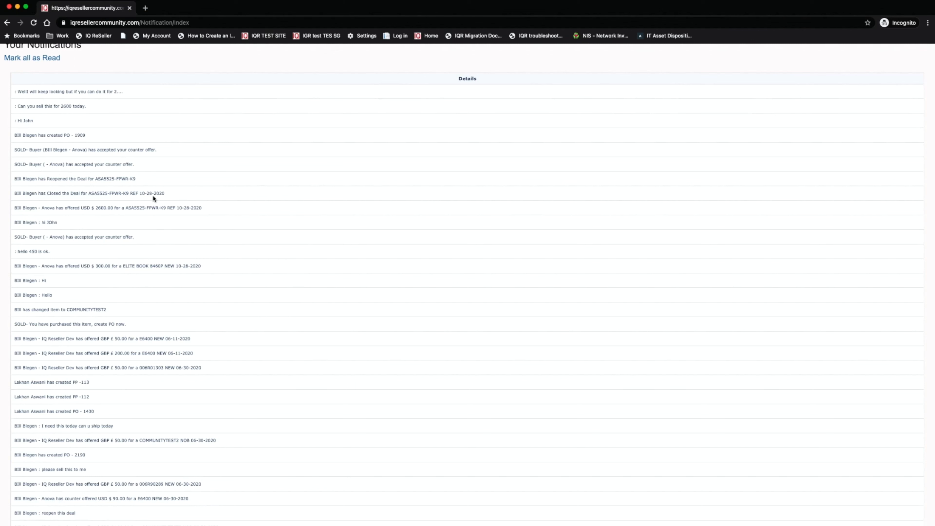
Open the ASA5525-FPWR-K9 offer from its chat notification and review the accepted USD 2800.00 offer
left_click(46, 120)
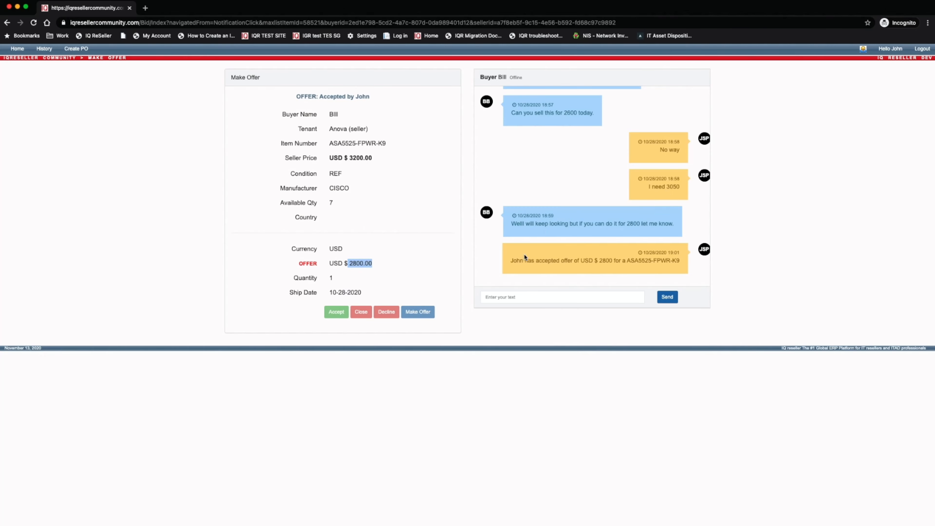
left_click_drag(529, 260, 679, 262)
scroll(611, 222, "up", 5)
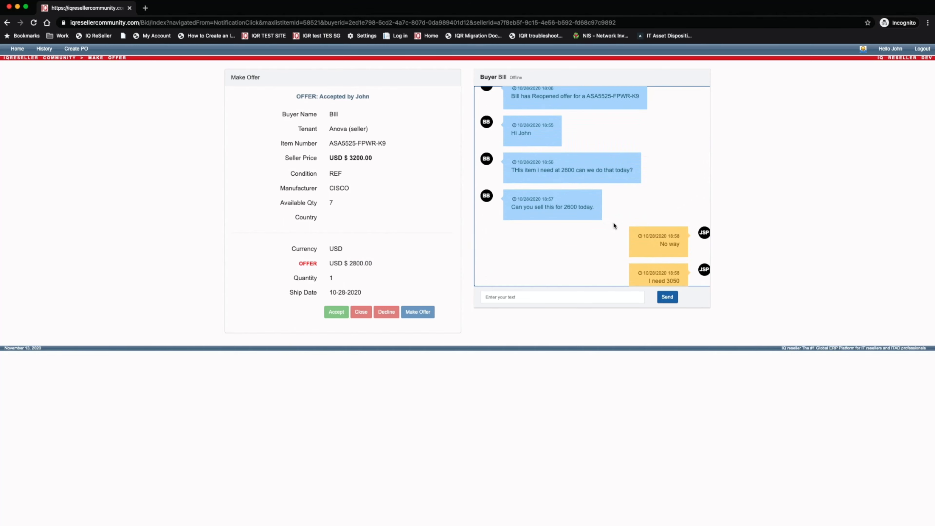
scroll(614, 222, "up", 5)
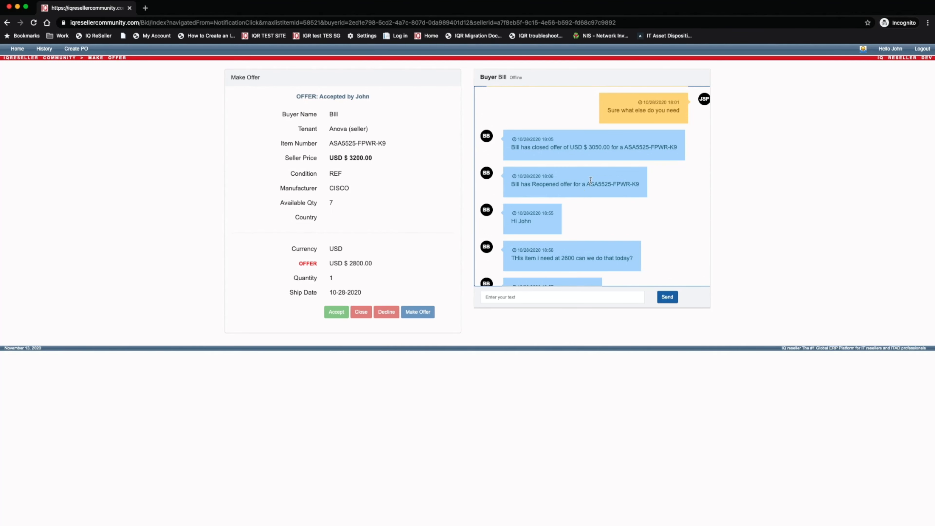
scroll(591, 180, "down", 5)
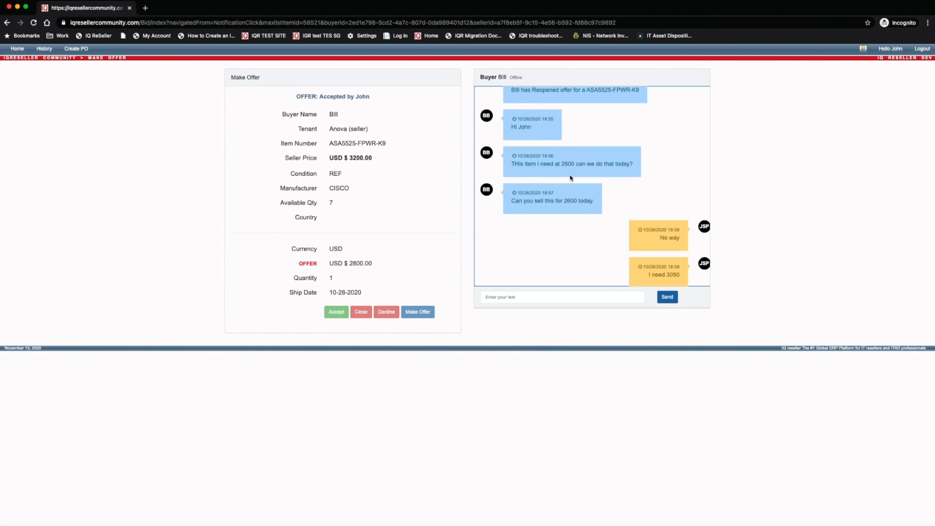
Copy the ASA5525-FPWR-K9 item number from its offer page
left_click(43, 49)
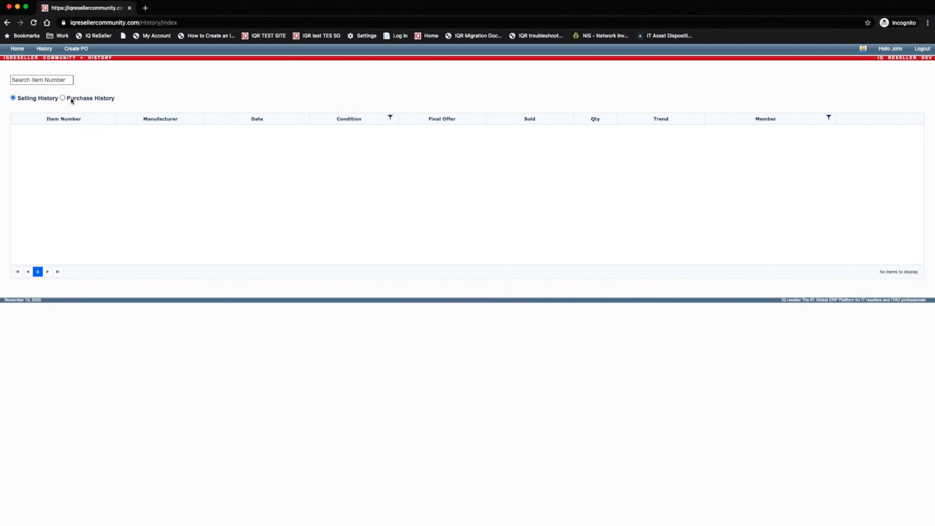
left_click(862, 49)
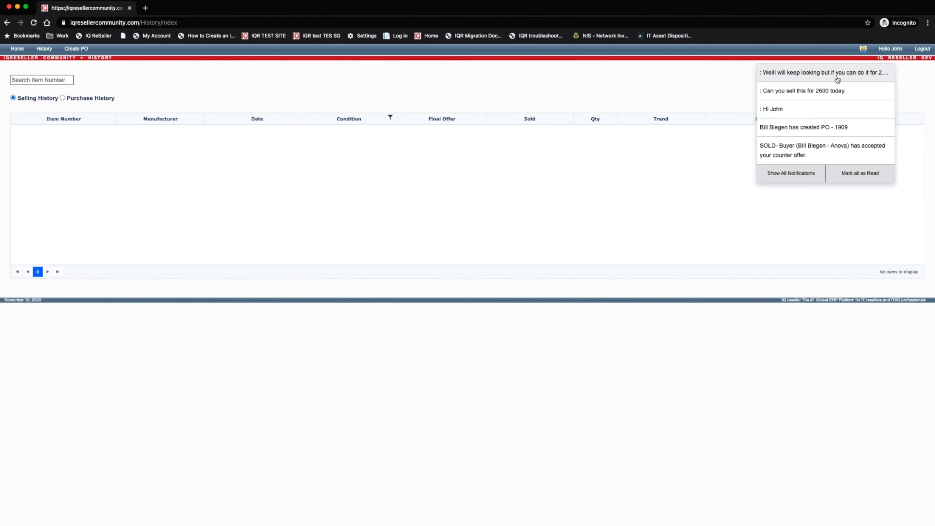
left_click(811, 115)
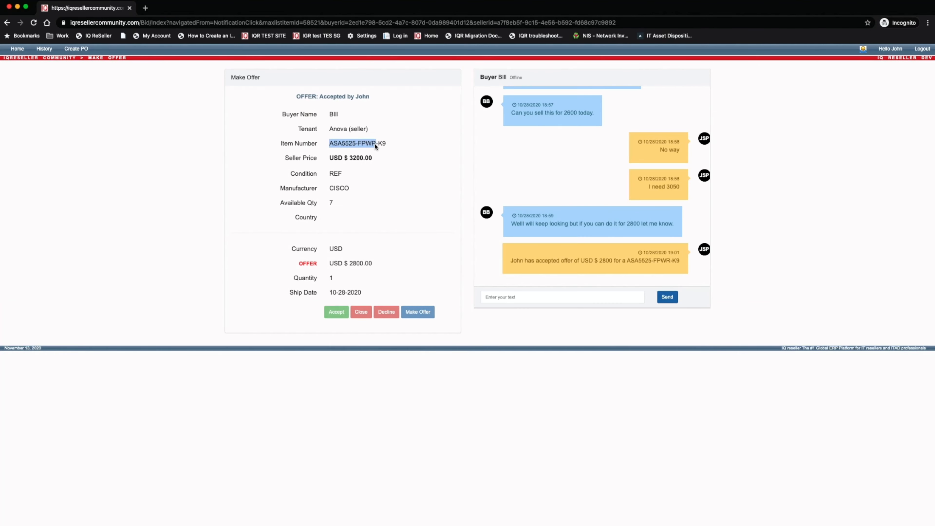
left_click_drag(375, 144, 386, 144)
key("cmd+c")
Filter Selling History to ASA5525-FPWR-K9, showing deals at USD 3050.00 and USD 2800.00
left_click(43, 48)
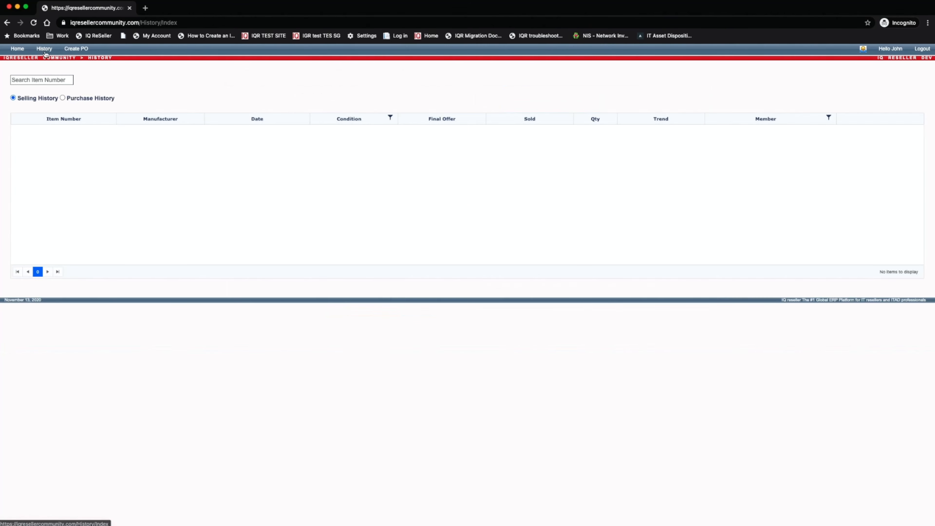
left_click(45, 78)
key("cmd+v")
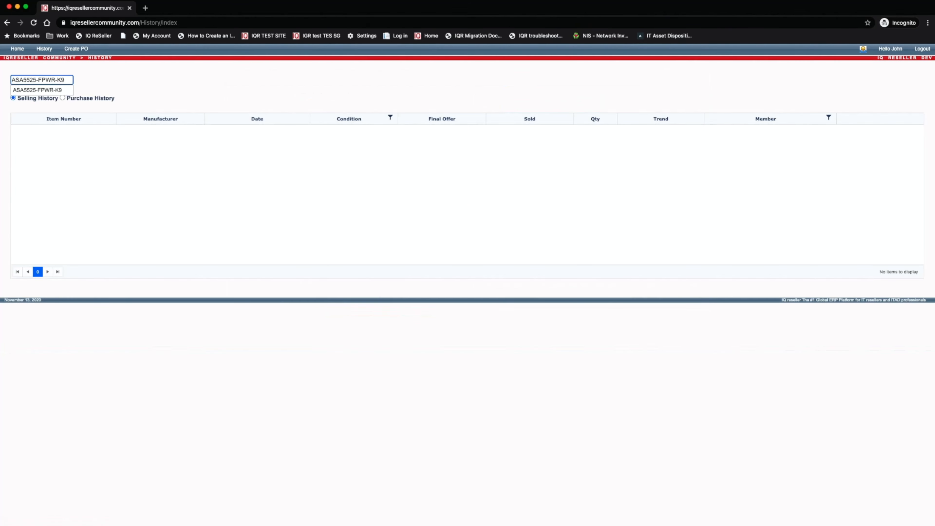
left_click(47, 90)
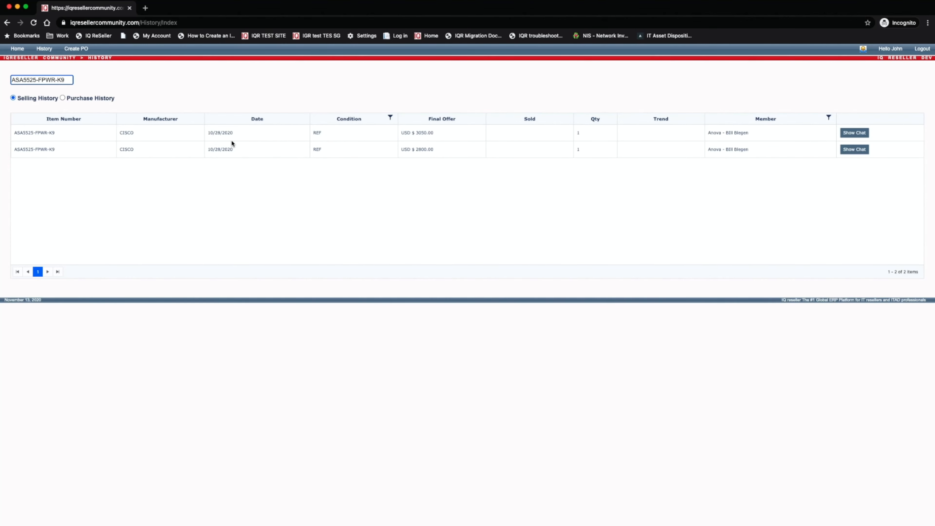
left_click_drag(145, 119, 175, 118)
left_click_drag(55, 132, 22, 134)
left_click(605, 155)
left_click(854, 149)
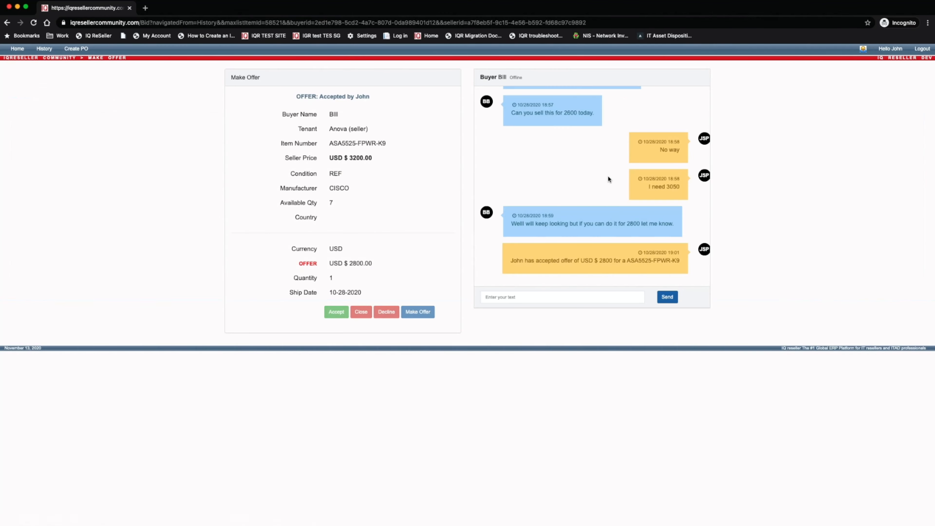
scroll(608, 172, "up", 10)
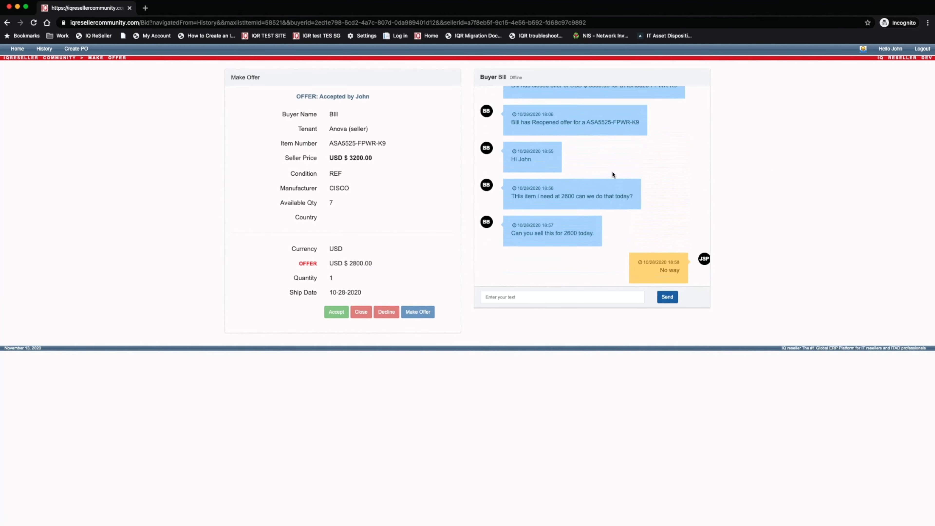
scroll(613, 174, "up", 5)
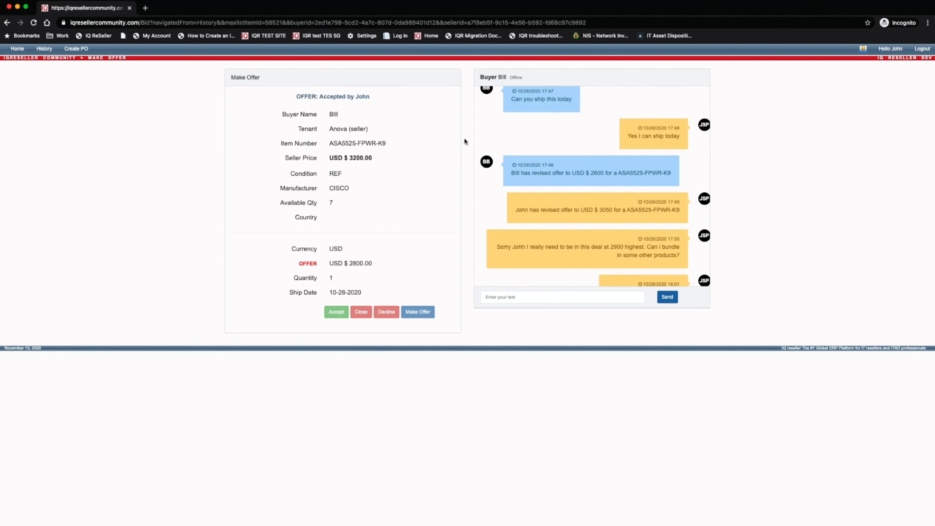
left_click(46, 50)
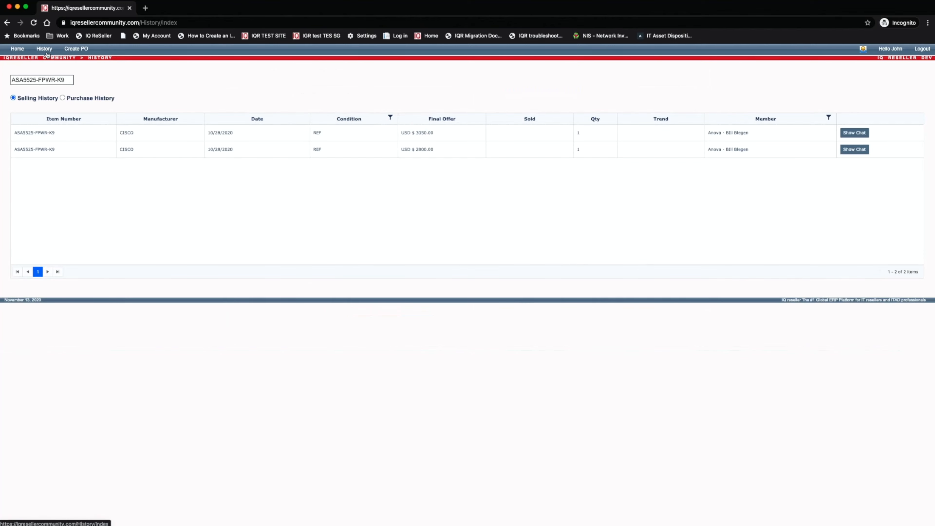
Search Purchase History for item E6400 to load its nine records
left_click(62, 98)
left_click(13, 98)
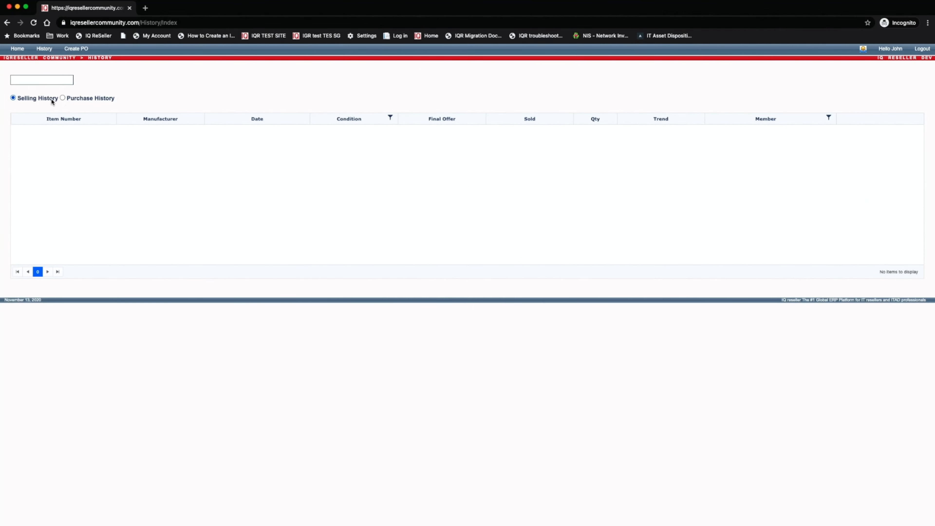
left_click(63, 98)
left_click(61, 81)
left_click_drag(47, 82, 10, 78)
key("BackSpace")
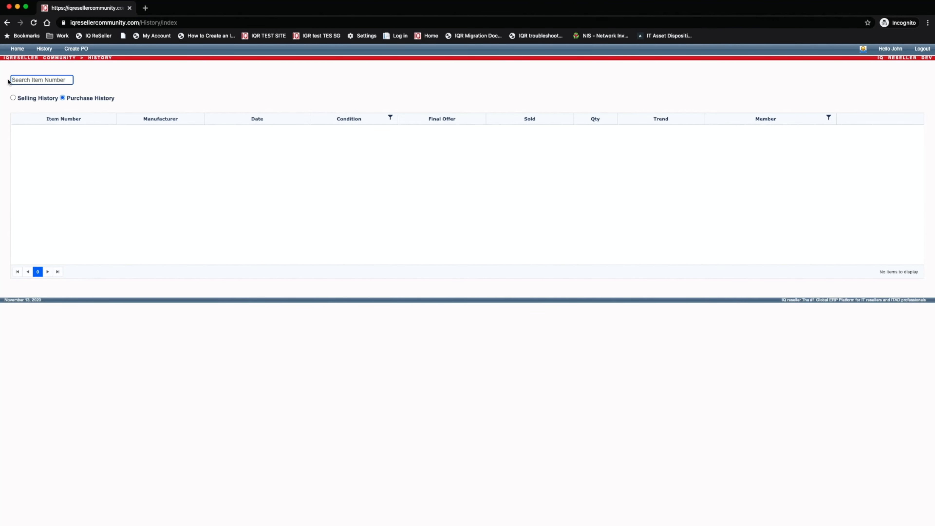
type("e6400")
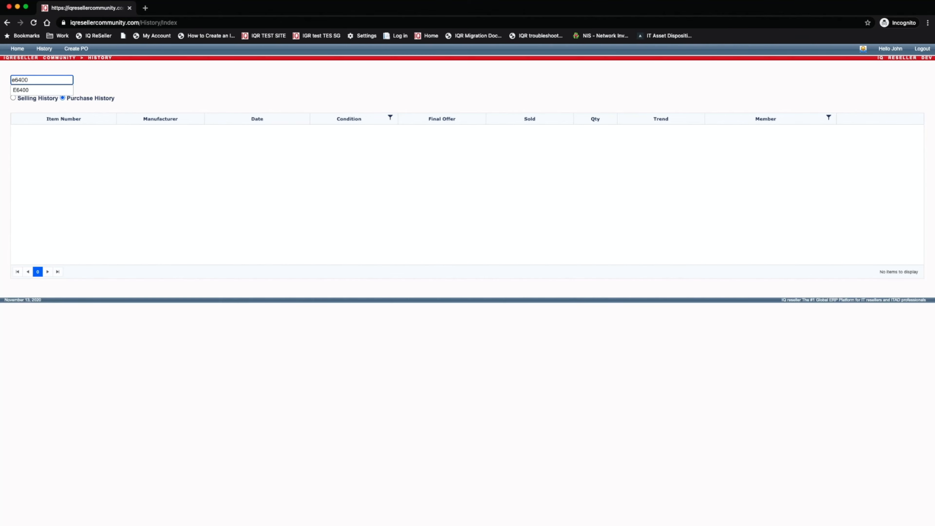
key("Down")
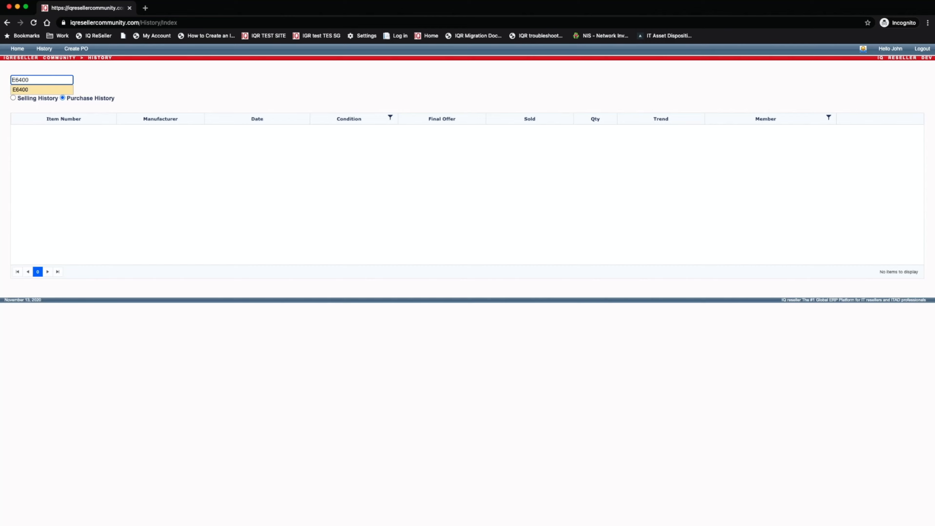
key("Return")
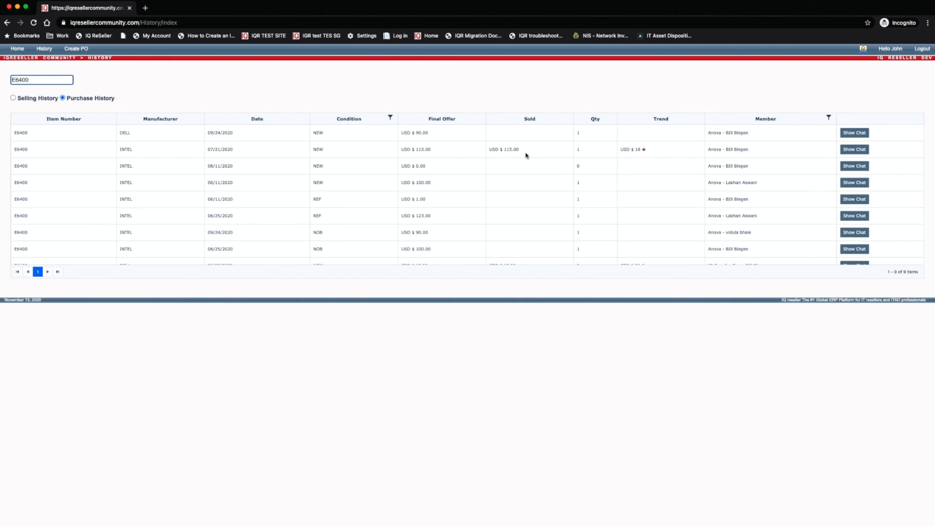
Review the E6400 purchase records and return to the marketplace home page
scroll(593, 158, "down", 2)
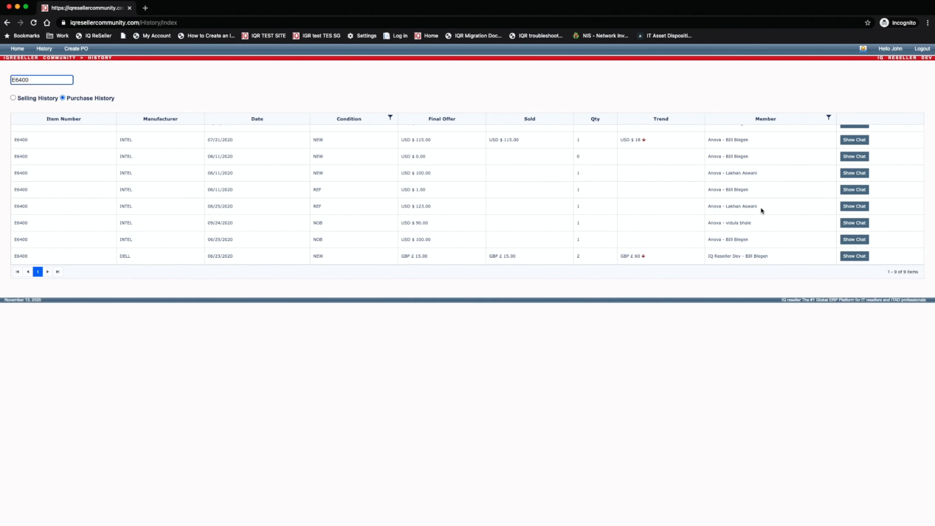
scroll(766, 154, "up", 2)
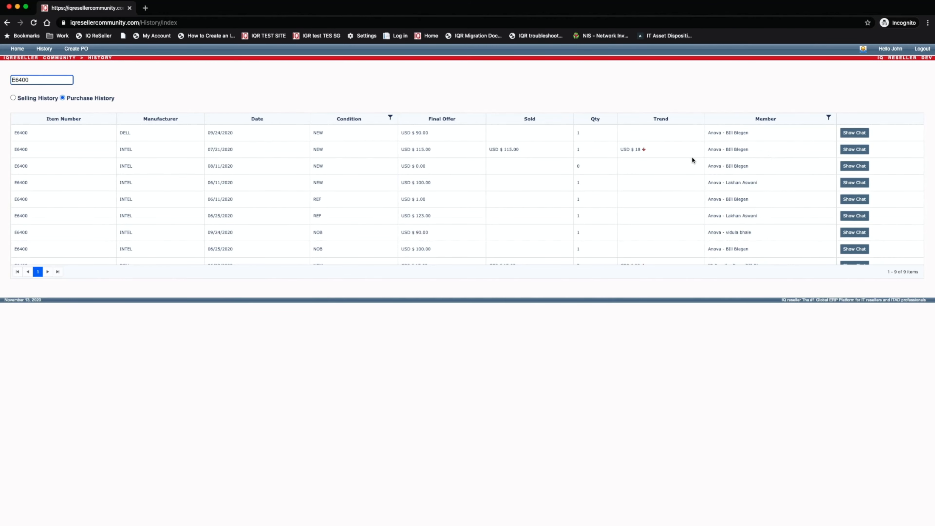
scroll(664, 155, "down", 2)
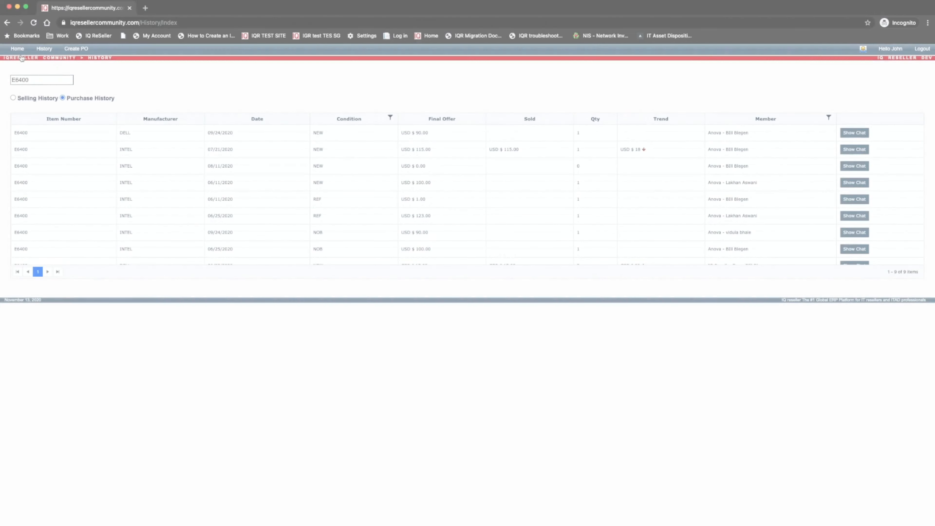
left_click(15, 49)
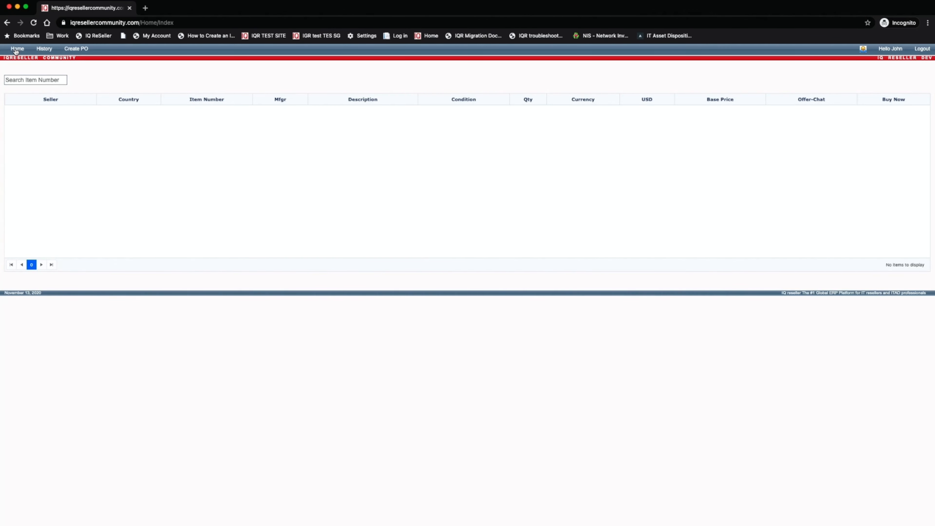
Search marketplace listings for 'elite' to show the eight HP Elite items
left_click(22, 79)
type("elite")
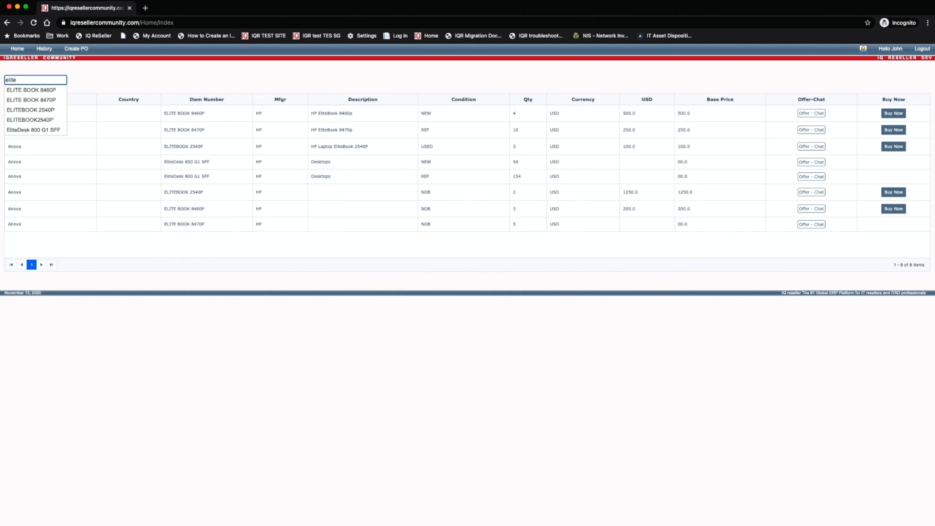
Pick the ELITE BOOK 8460P suggestion, narrowing listings to two items at 500.0 and 200.0 USD
left_click(22, 89)
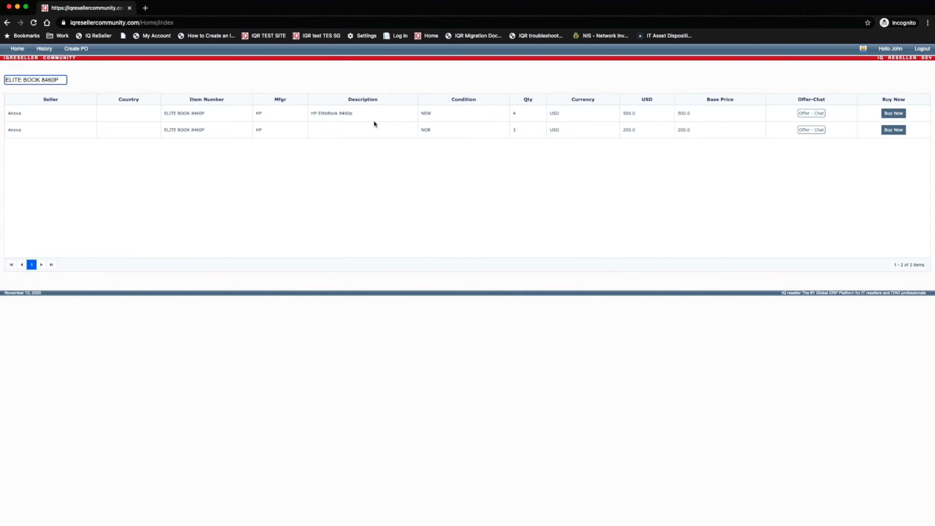
left_click(358, 131)
Submit a buy offer for quantity 1 of the new ELITE BOOK 8460P from the chosen seller
left_click(894, 114)
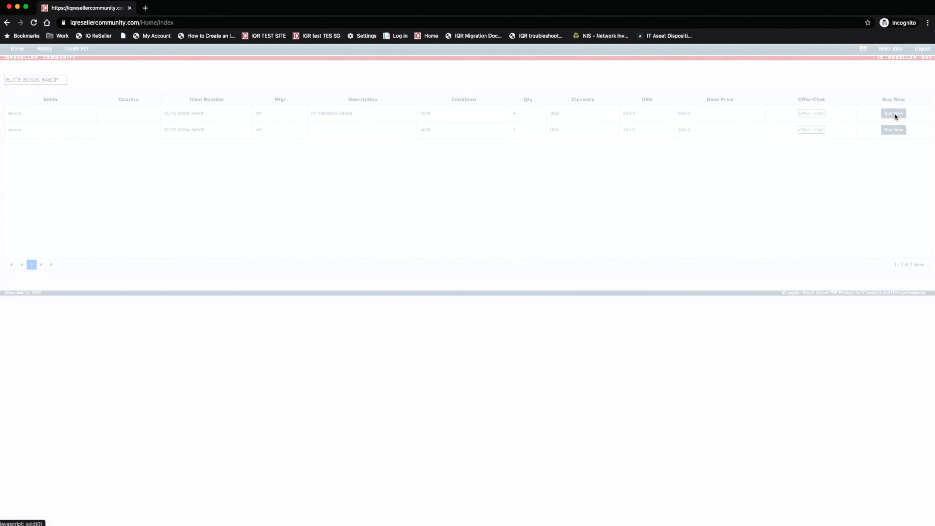
left_click(481, 120)
left_click(484, 140)
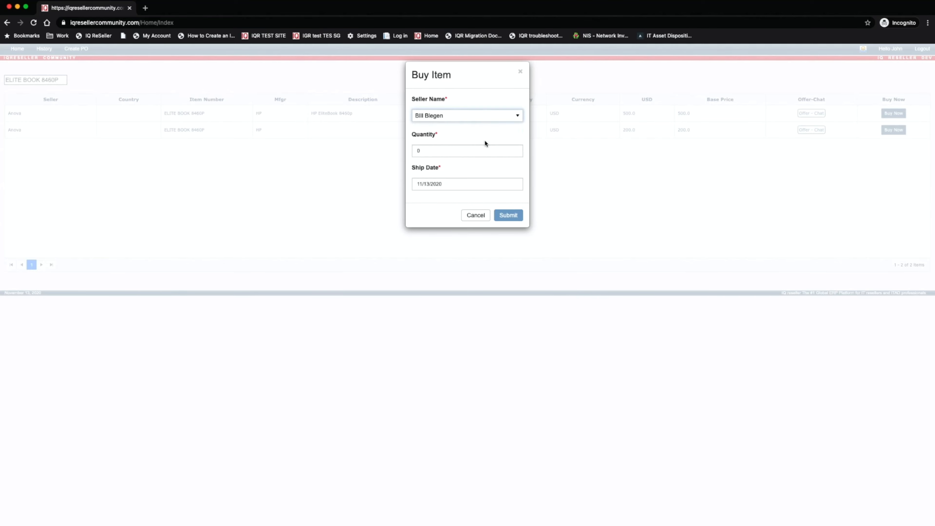
left_click(462, 154)
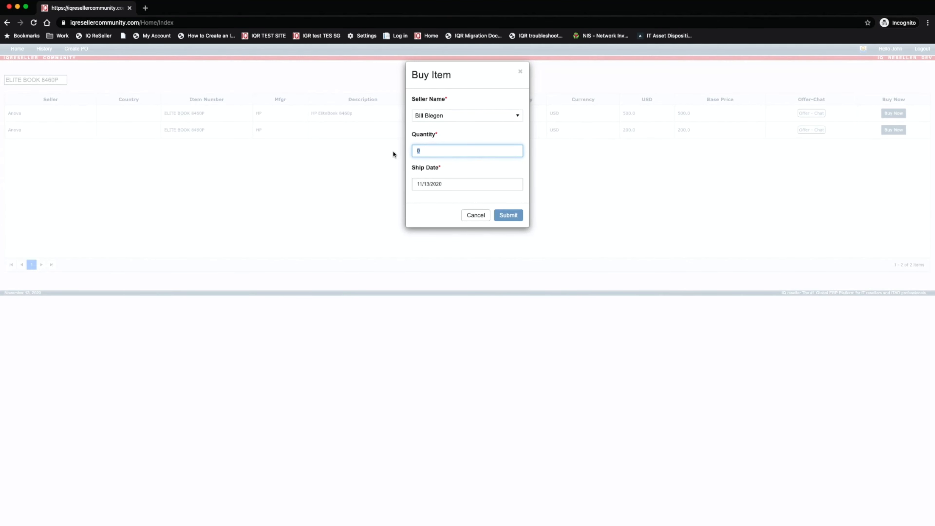
key("BackSpace")
type("1")
left_click(417, 169)
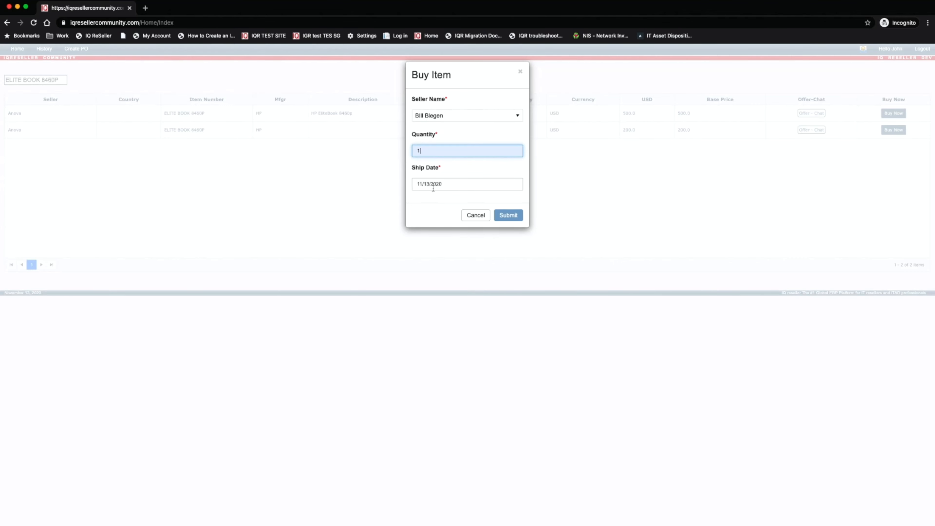
left_click(466, 198)
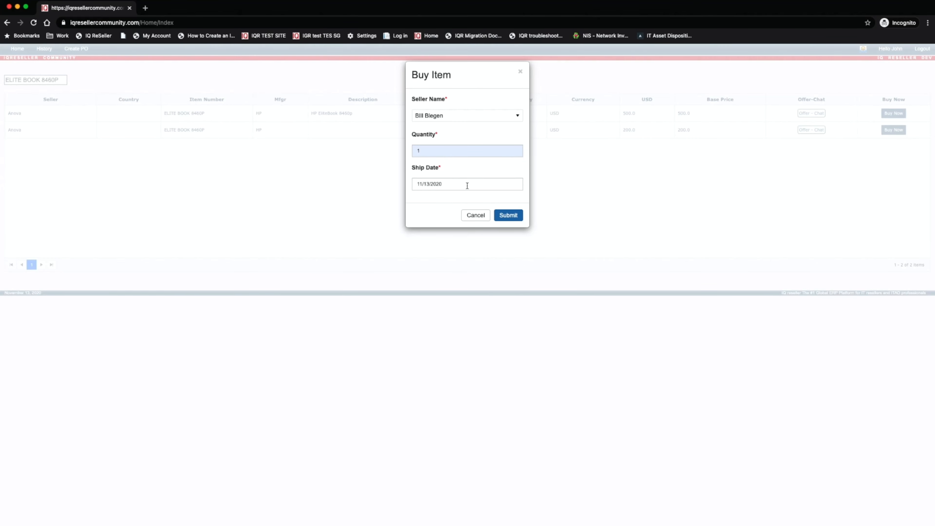
left_click(504, 214)
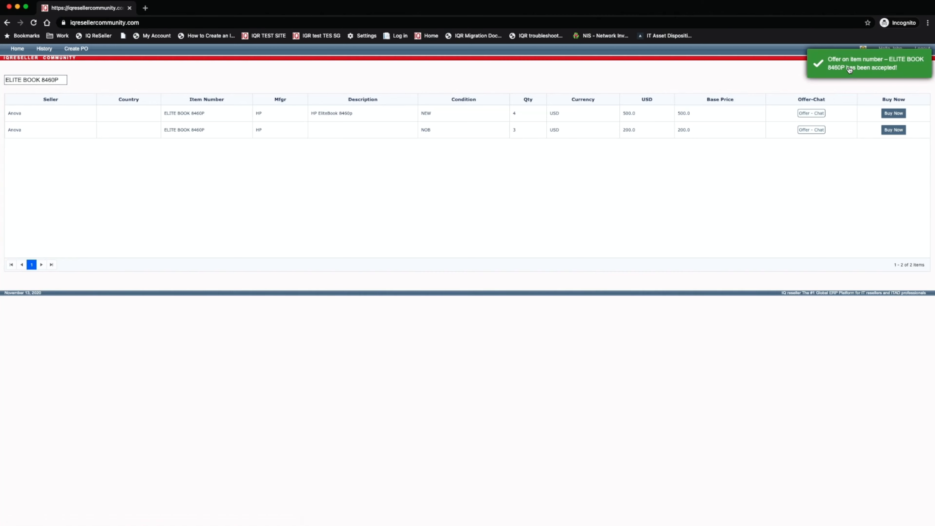
Open the purchase order cart and tick the ELITE BOOK 8460P line for ordering
left_click(849, 71)
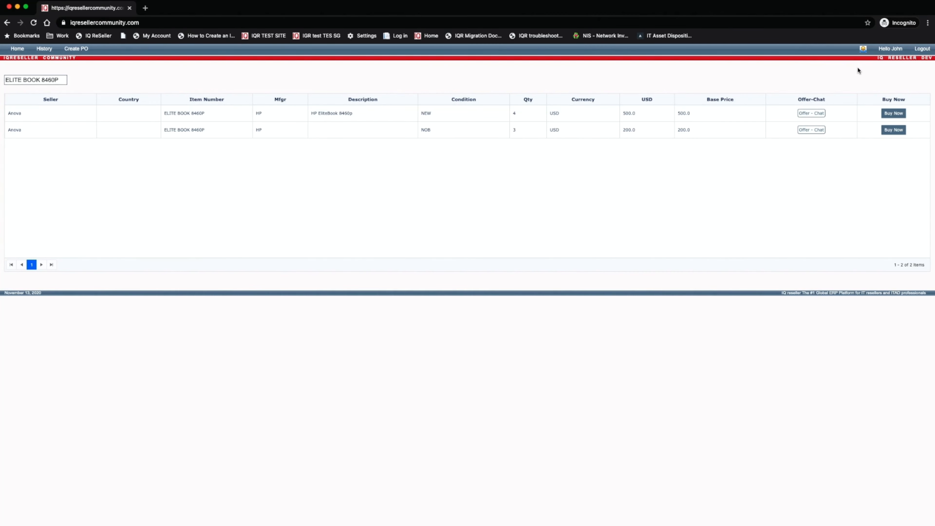
left_click(84, 50)
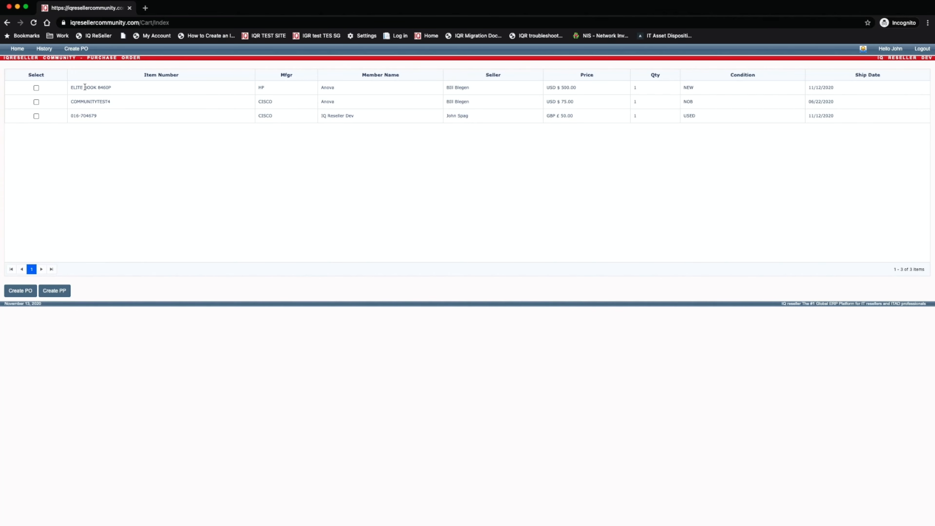
left_click(36, 88)
Create a purchase order for the ticked line with Anova Distribution as vendor
left_click(26, 295)
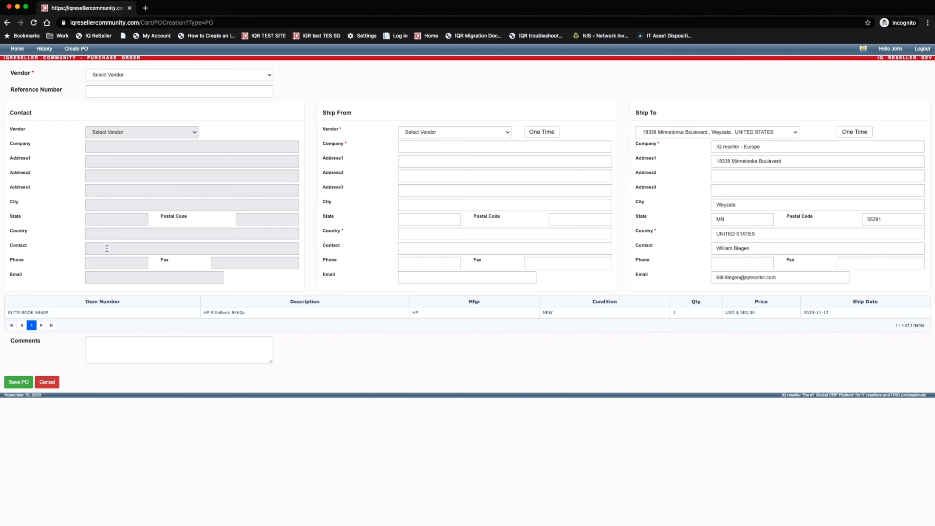
left_click(115, 74)
scroll(115, 73, "down", 2)
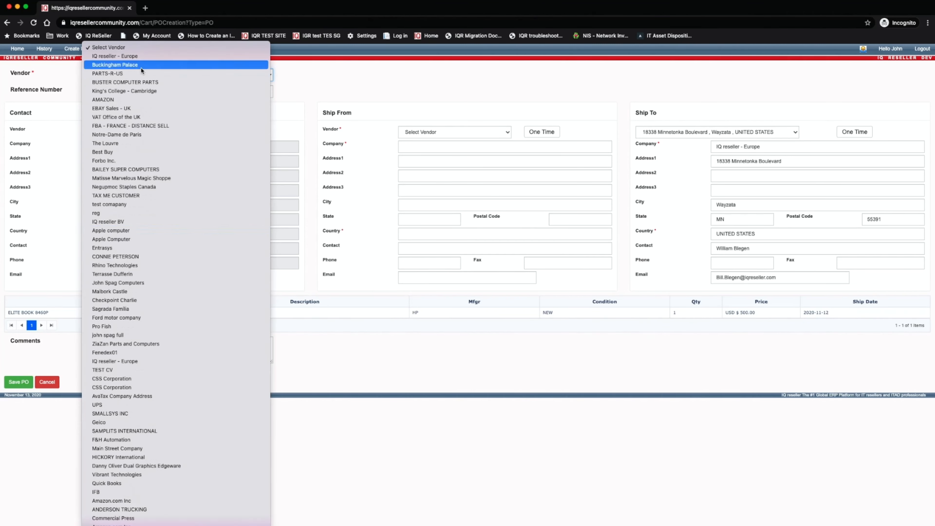
left_click(126, 38)
left_click(181, 75)
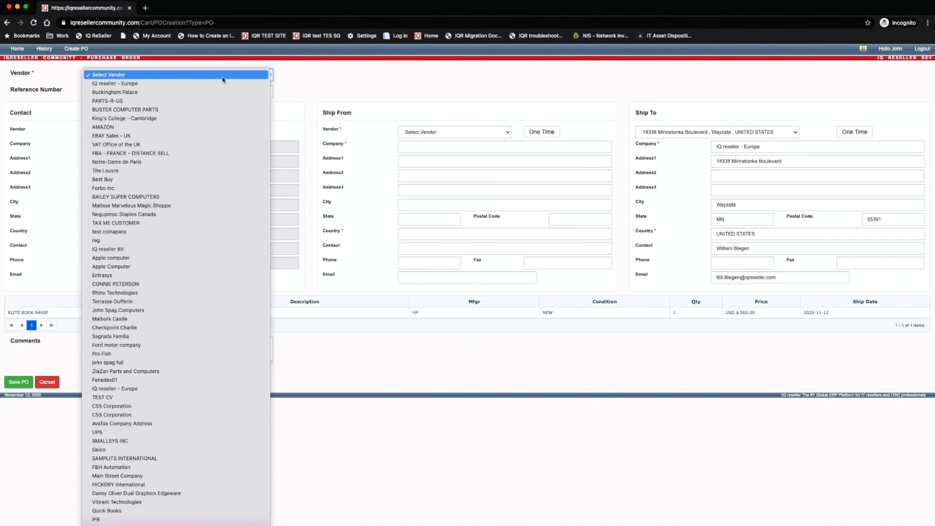
scroll(222, 87, "down", 3)
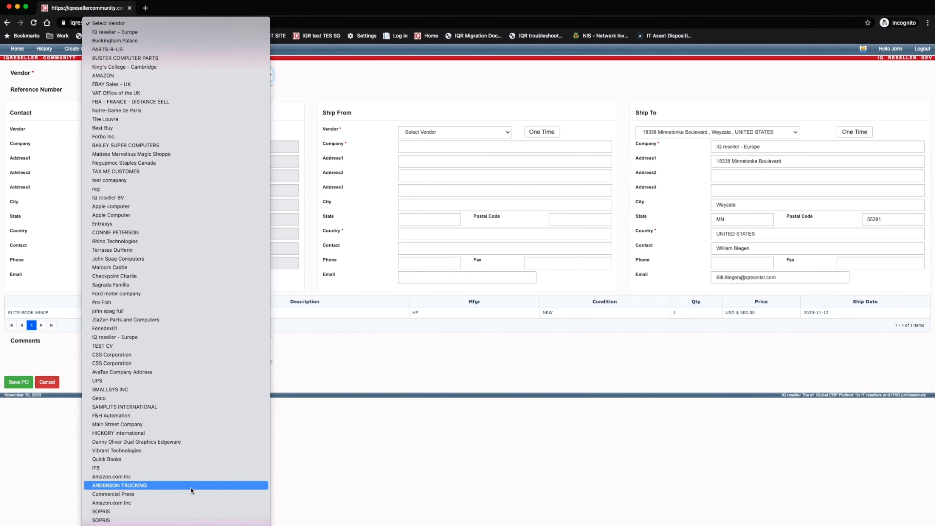
left_click(163, 525)
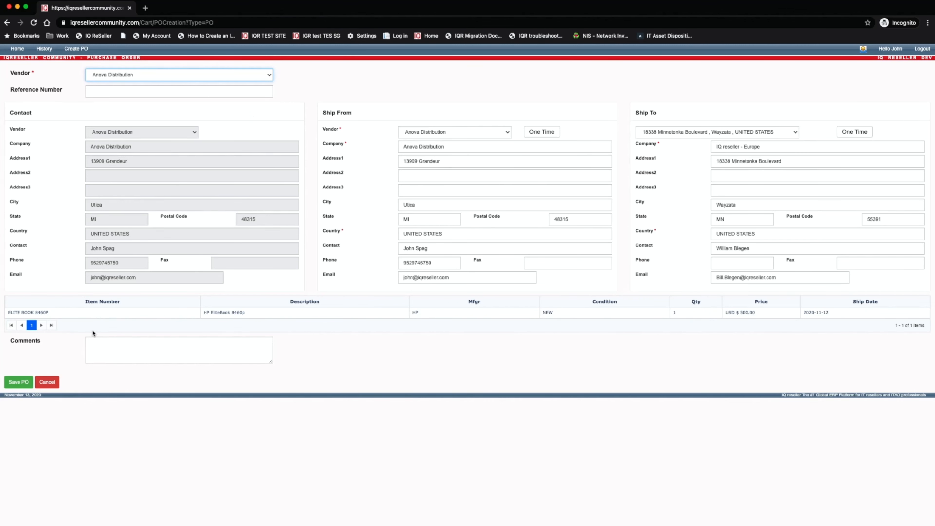
Enter reference number 20201113 and comment 'IQ Community', then save the purchase order
left_click(130, 89)
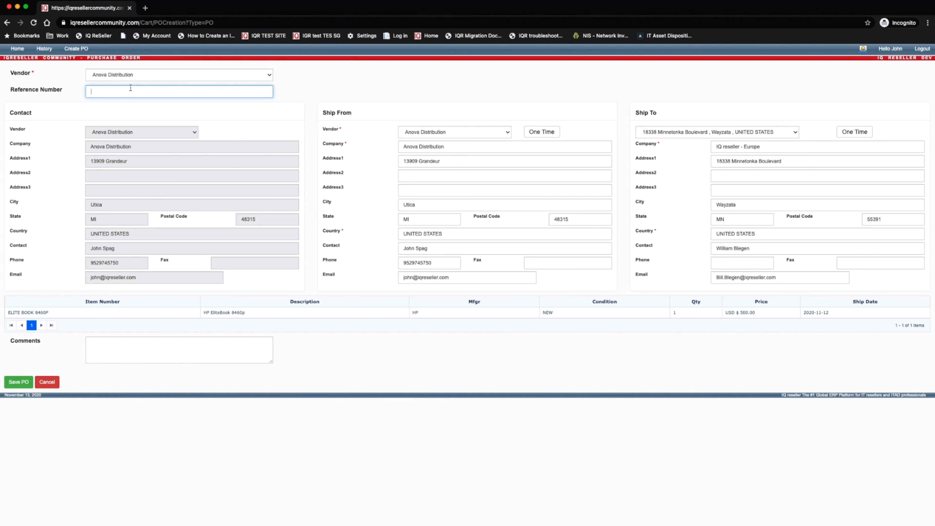
type("20201113")
left_click_drag(123, 91, 72, 88)
left_click(138, 337)
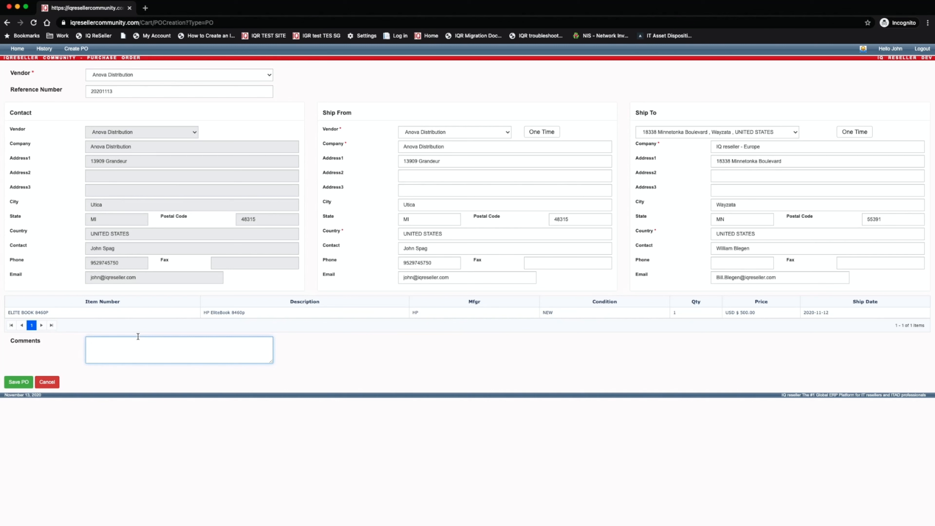
type("IQ Community")
left_click(111, 439)
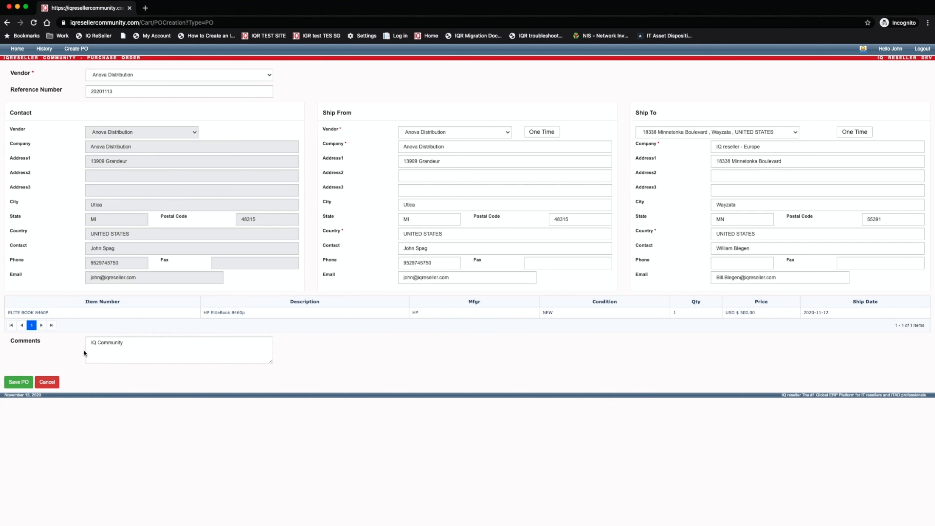
left_click(18, 382)
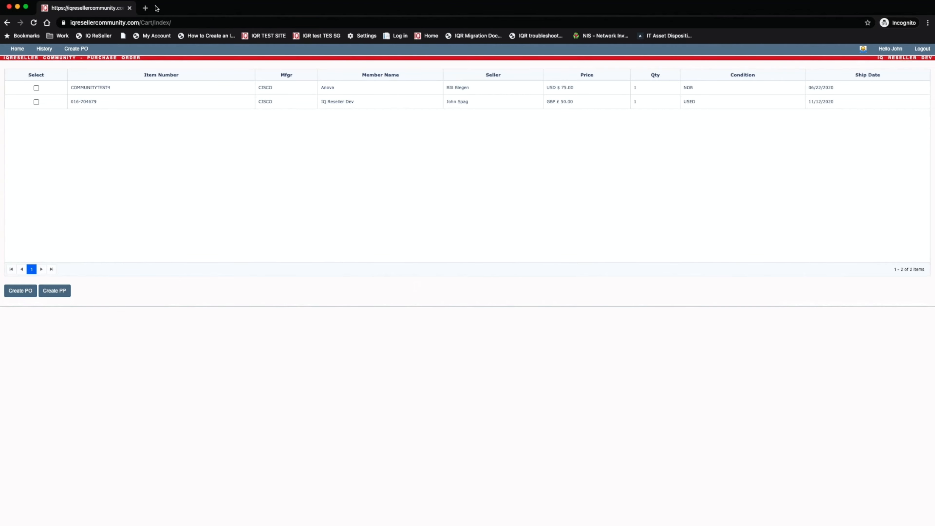
In a new tab, open IQ Reseller ERP's Purchase Orders and check PO 0001954's 'IQ Community' vendor comment
left_click(147, 8)
left_click(106, 36)
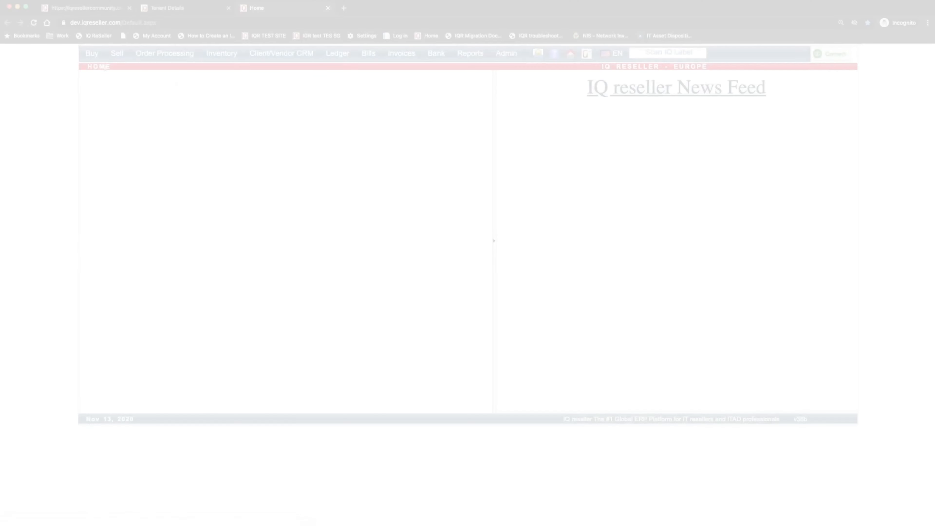
mouse_move(92, 57)
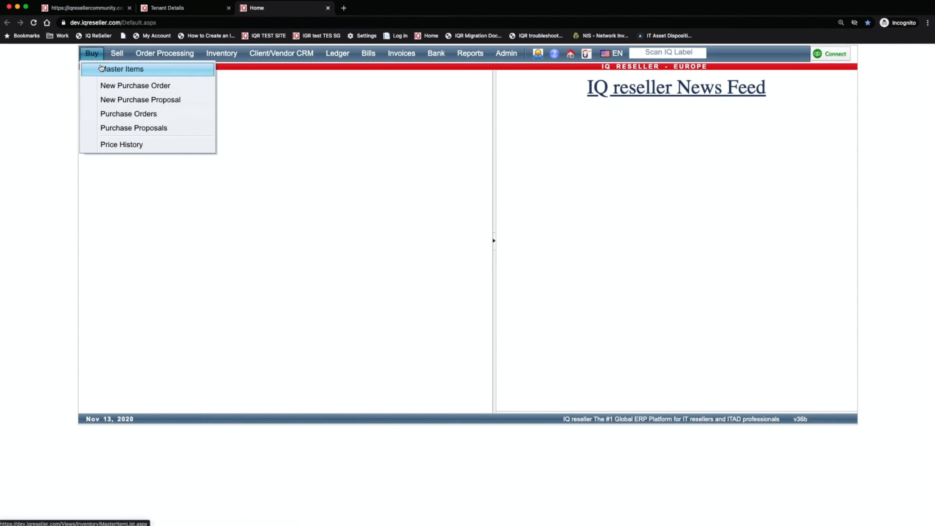
left_click(126, 113)
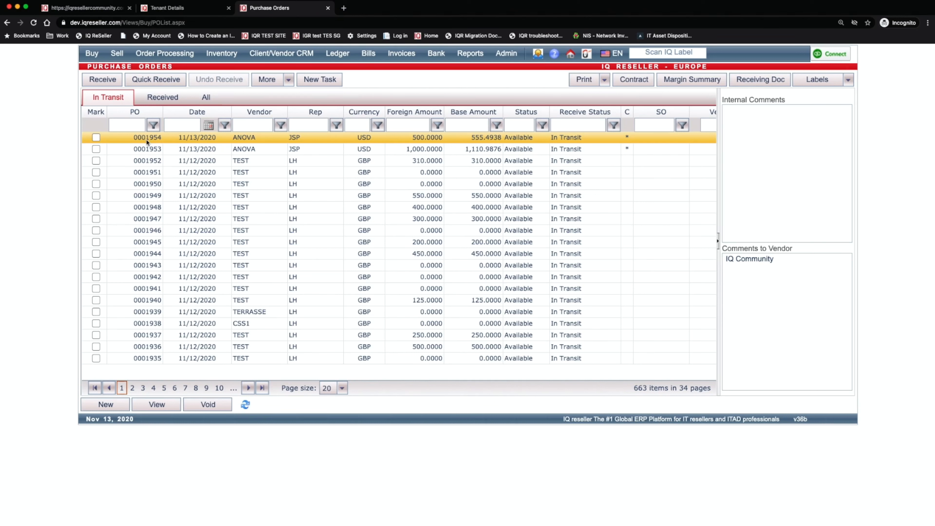
left_click(738, 257)
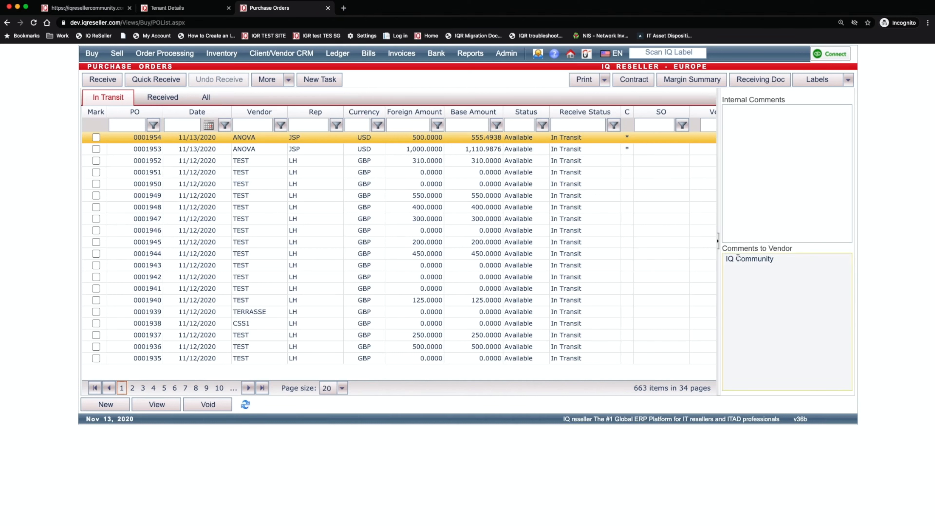
Open PO 0001954, review its ELITE BOOK 8460P item and addresses, then return to the Community listings
left_click(157, 405)
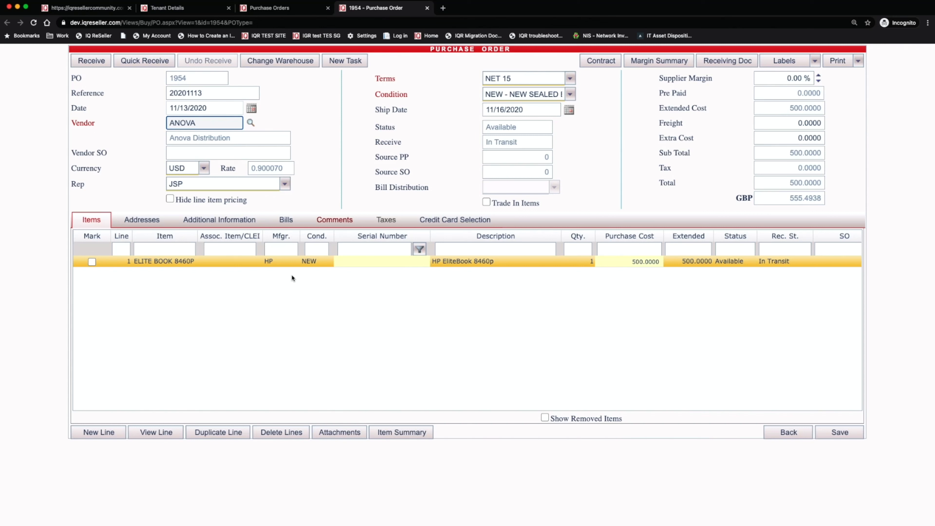
left_click(370, 260)
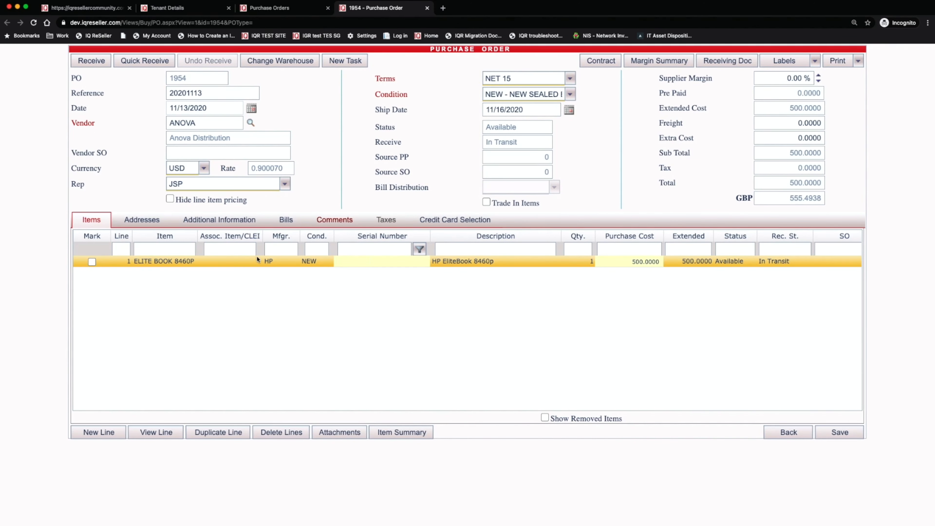
left_click(159, 225)
left_click_drag(86, 93, 172, 94)
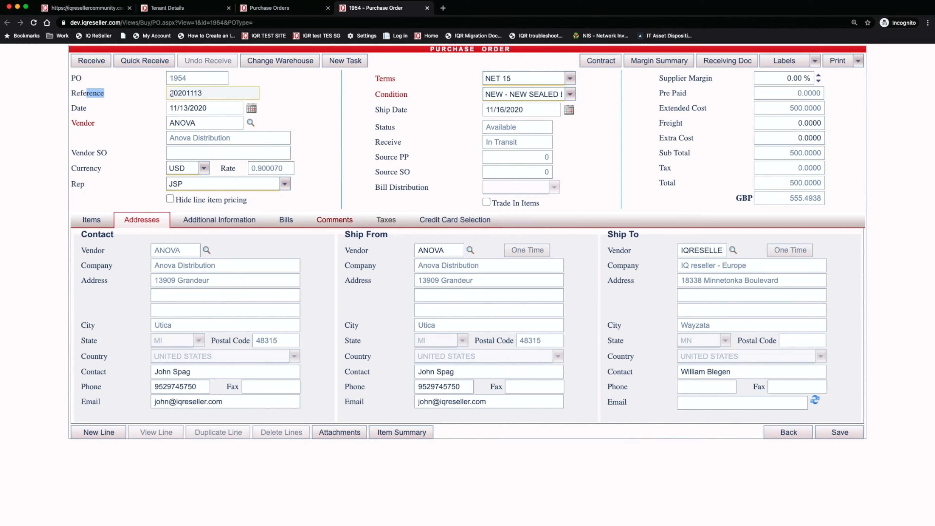
left_click(86, 8)
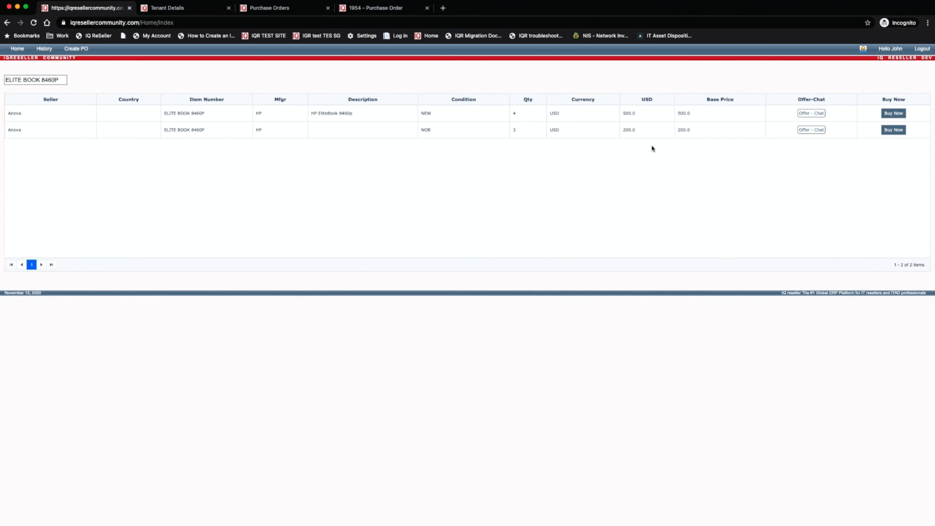
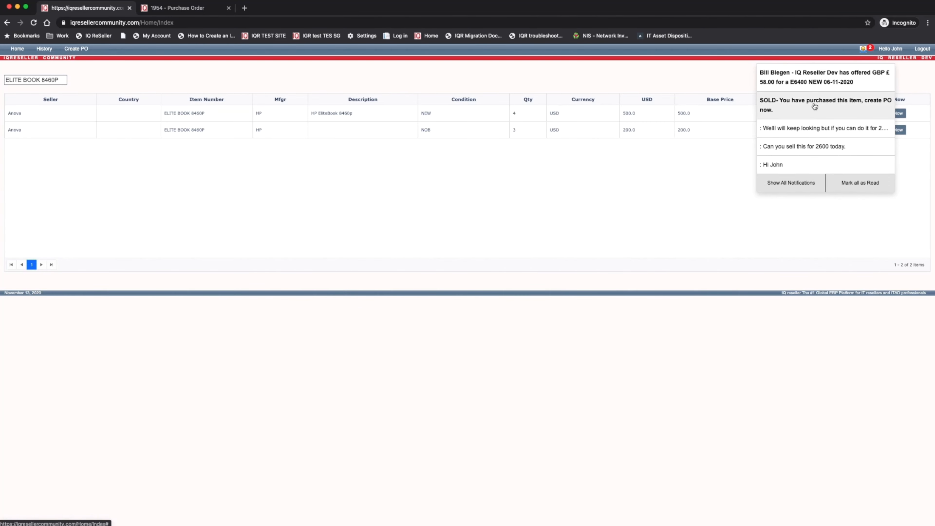
Open the E6400 offer notification showing the buyer's revised GBP 58 offer for 2 units
left_click(826, 85)
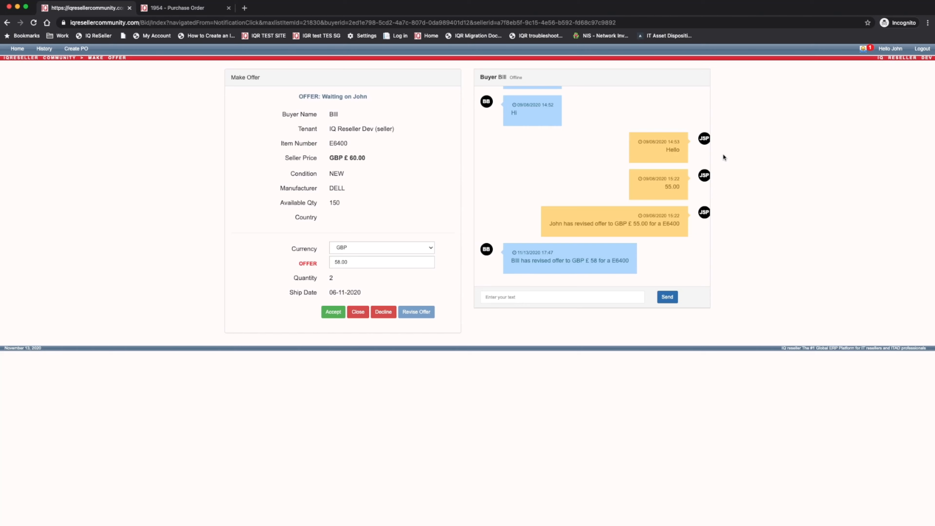
Accept the buyer's GBP 58.00 offer for 2 units of E6400 and submit the acceptance
left_click(602, 275)
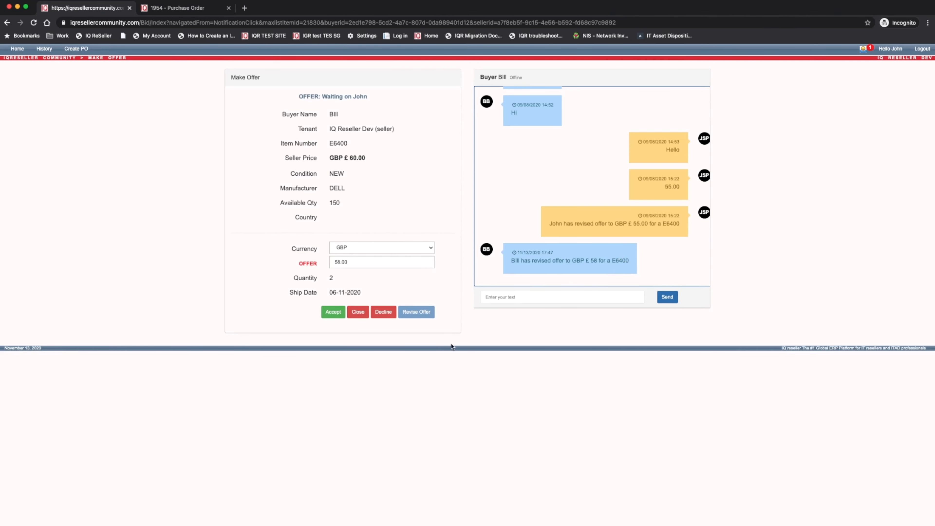
left_click(336, 314)
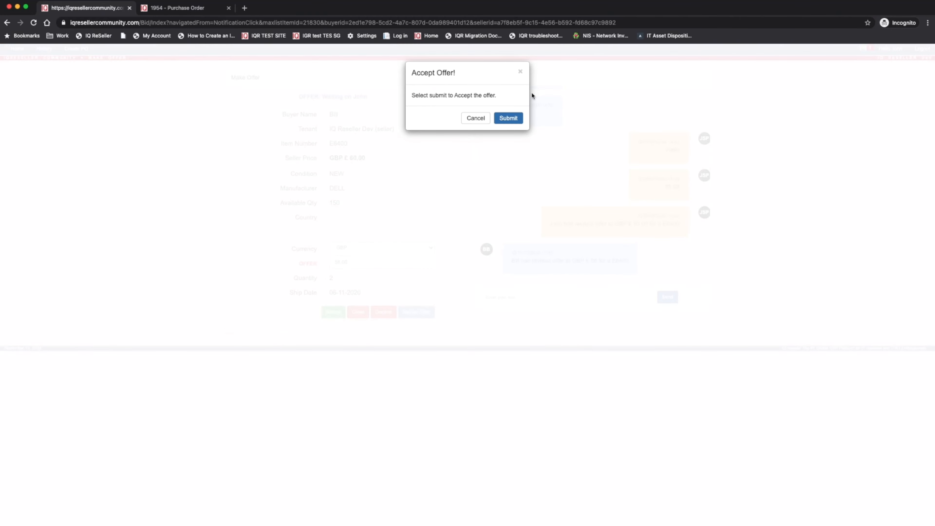
left_click(514, 125)
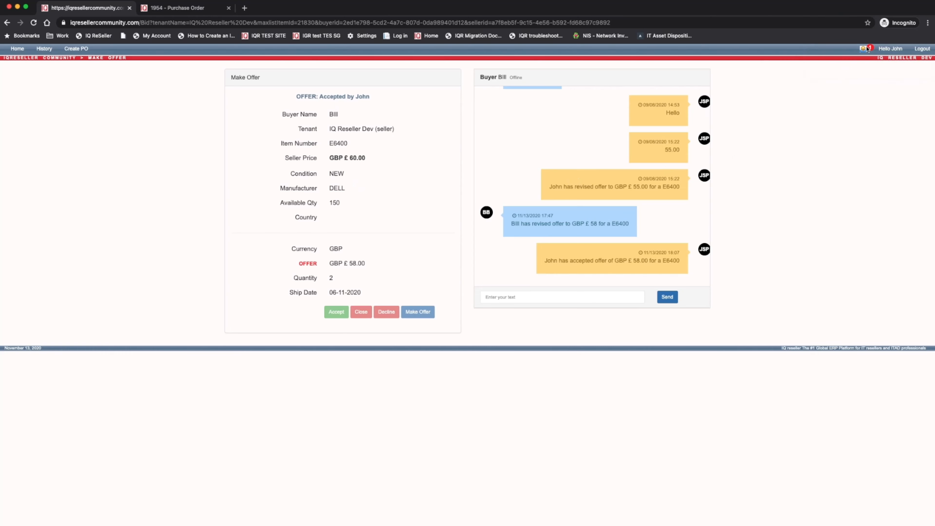
Open the SOLD notification for ELITE BOOK 8460P, then go to the Create PO cart
left_click(864, 49)
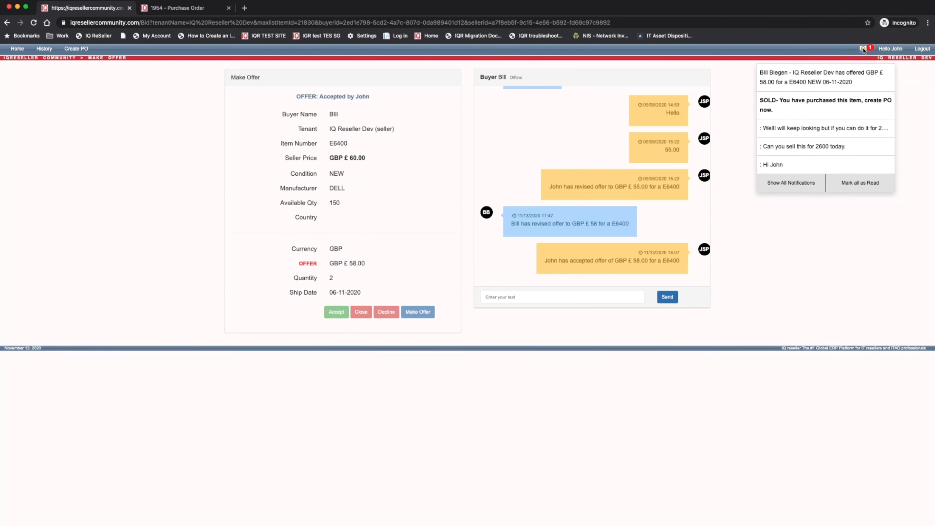
left_click(802, 106)
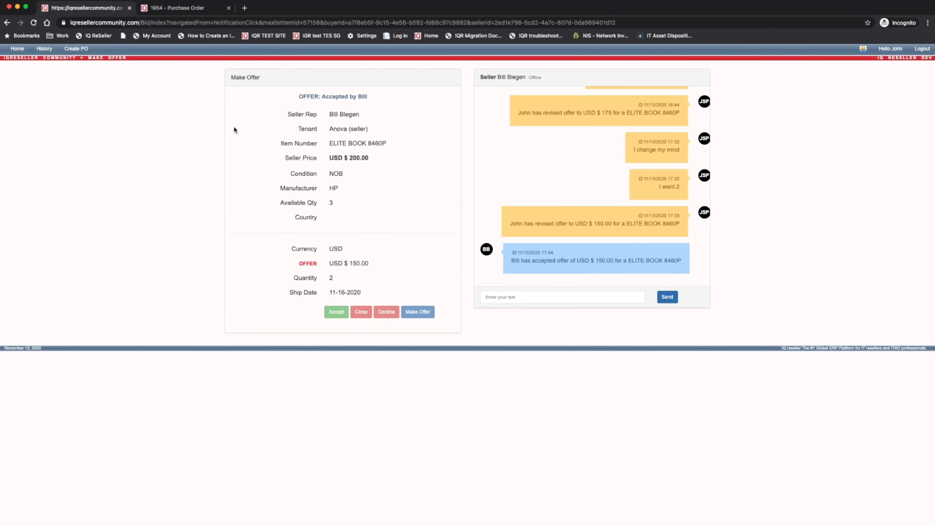
left_click(74, 49)
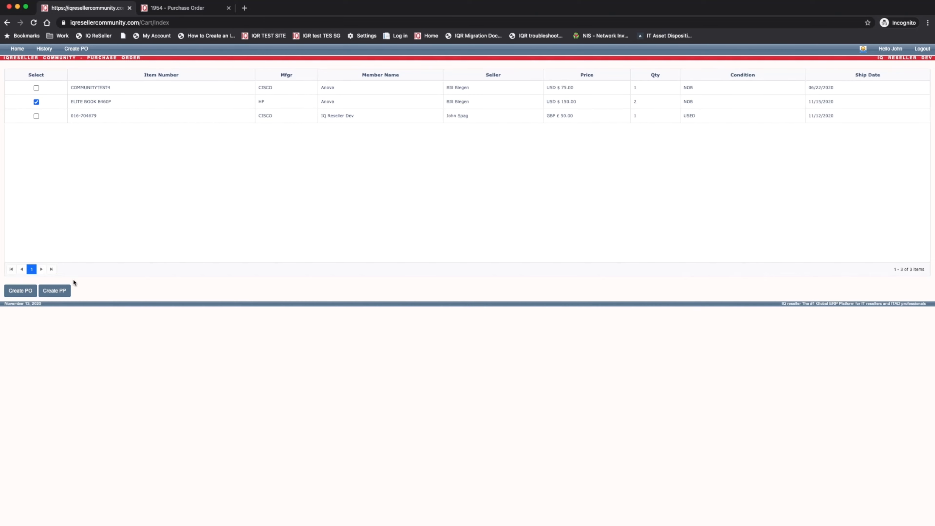
Start a purchase order for the checked ELITE BOOK 8460P with vendor Anova Distribution
left_click(21, 294)
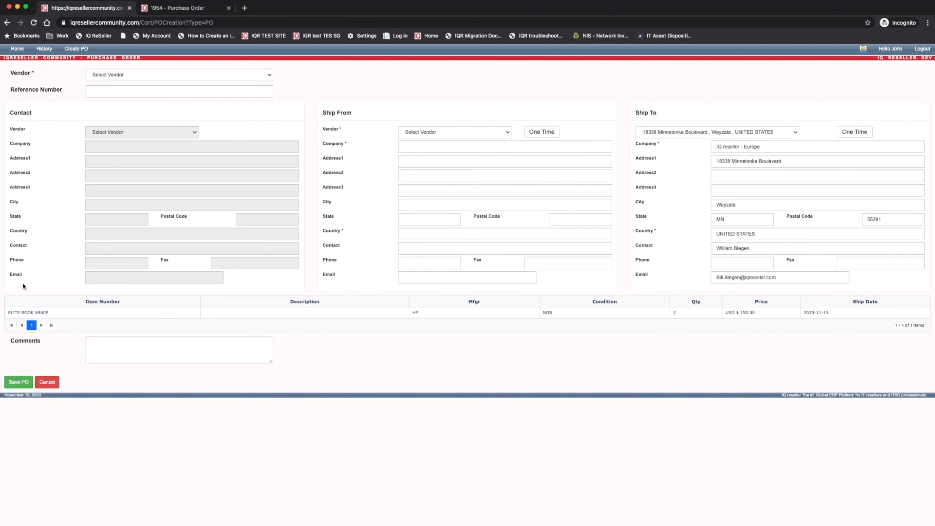
left_click(134, 75)
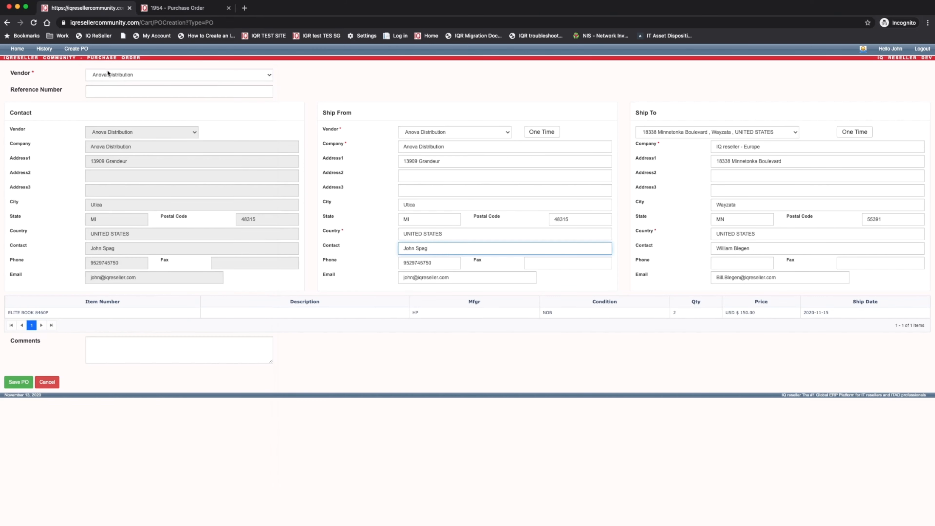
left_click(110, 75)
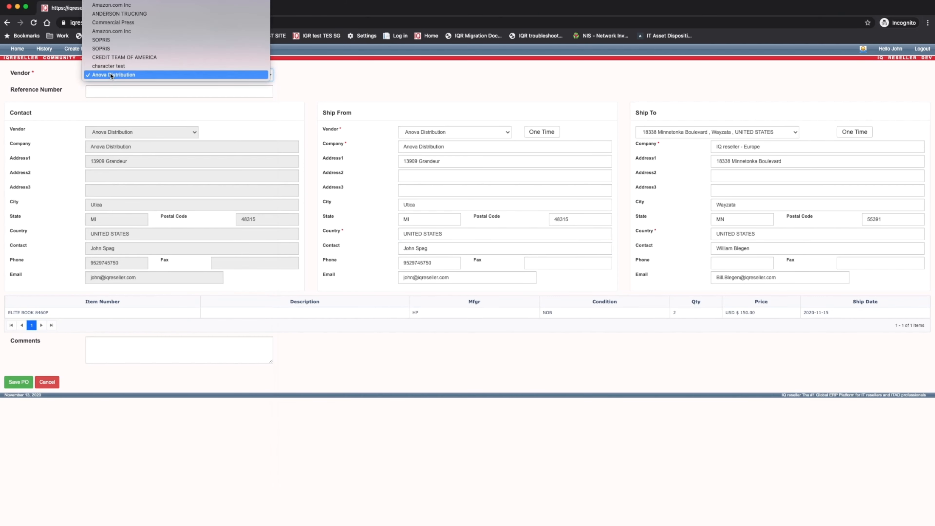
left_click(112, 75)
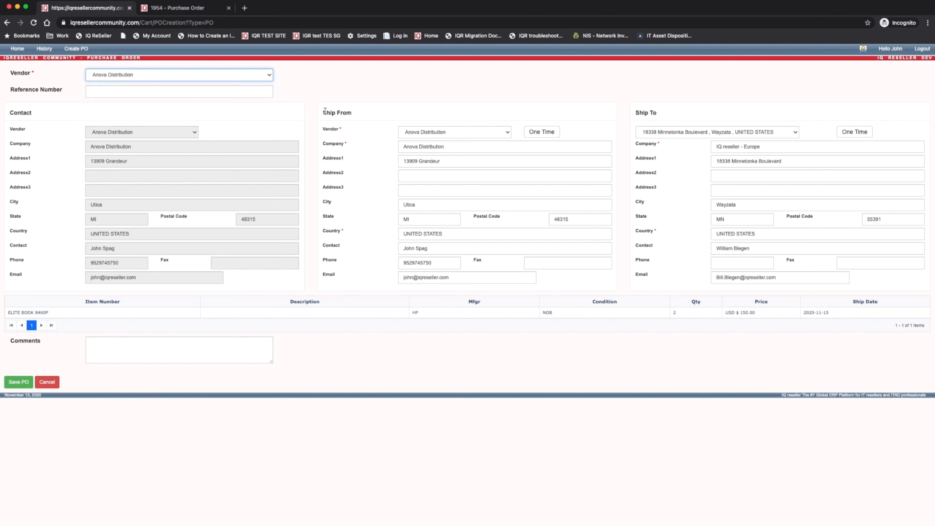
Enter reference 11132020 and comment 'Thank you. (IQ Community', then save the PO
left_click(134, 92)
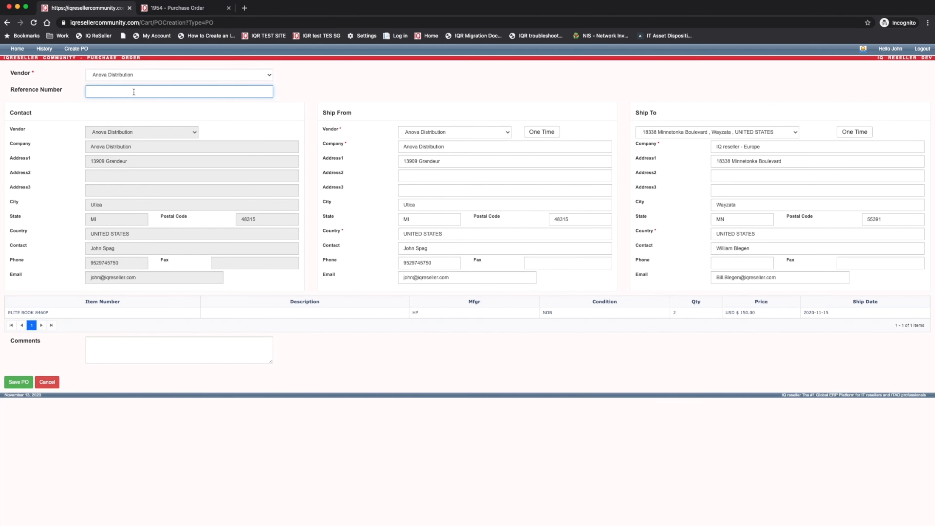
type("11132020")
left_click(176, 356)
type("Thank you.")
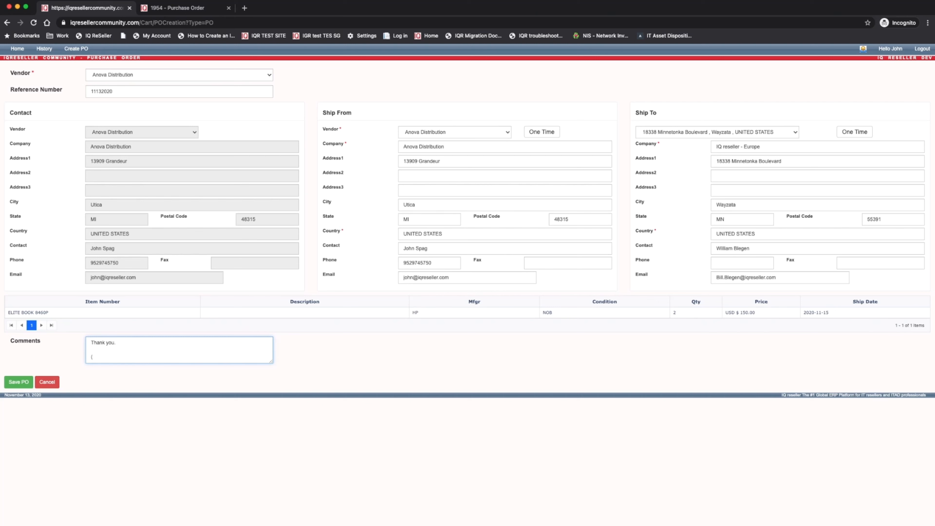
type("(IQ Community")
left_click(19, 383)
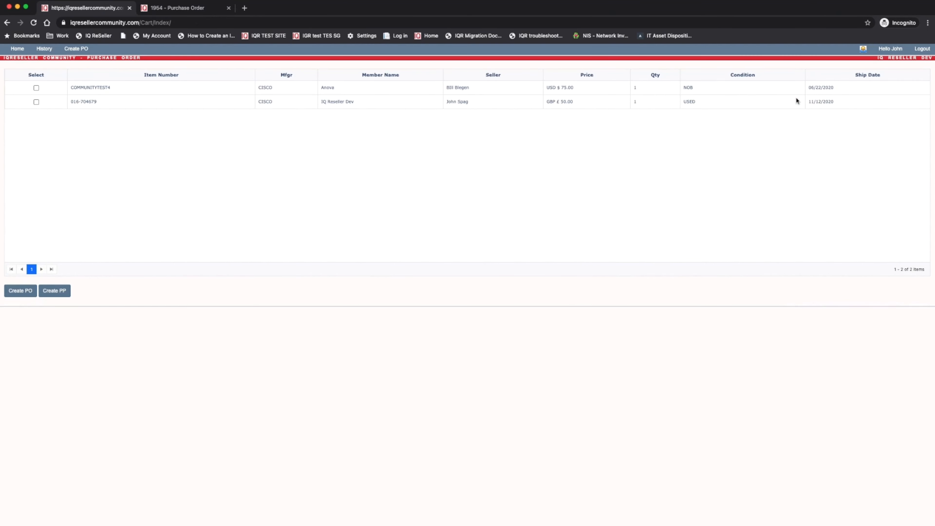
Switch to the '1954 - Purchase Order' browser tab
left_click(201, 12)
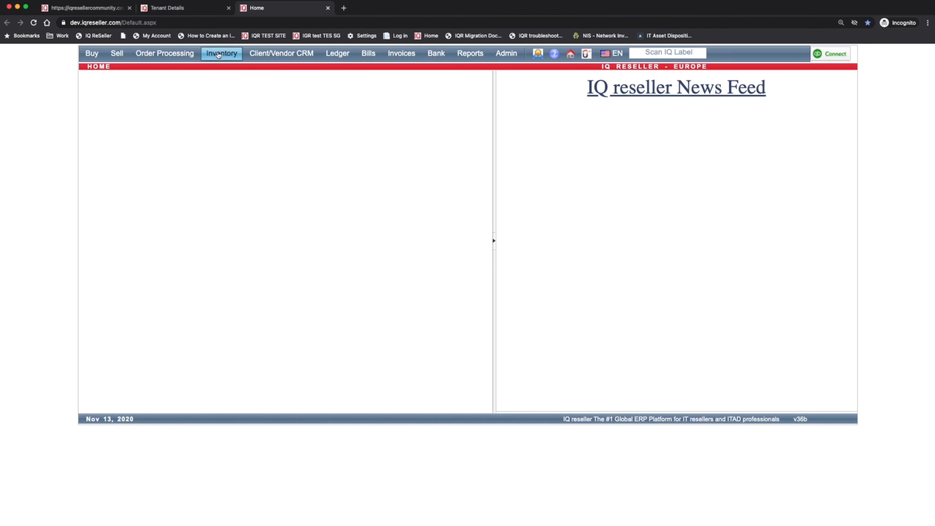
Open Maxlist from the Inventory menu to list all 1145 items
mouse_move(222, 53)
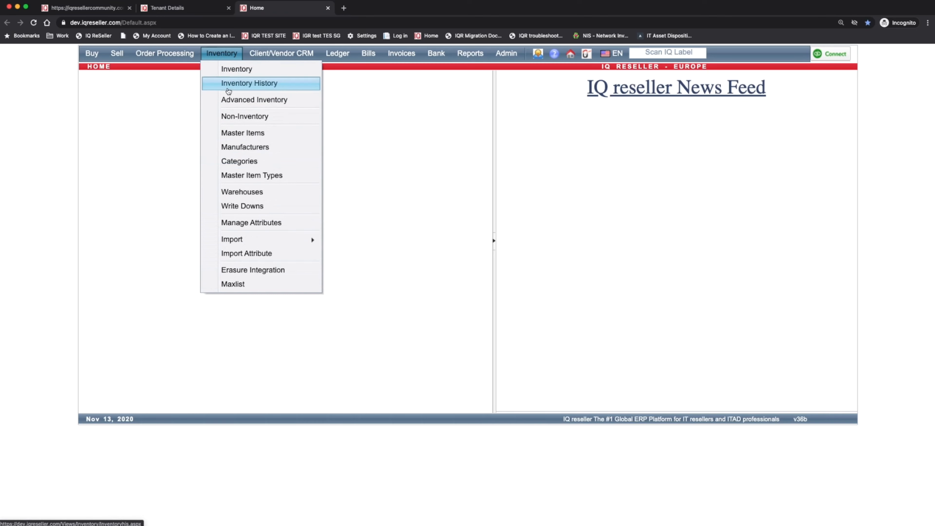
left_click(257, 285)
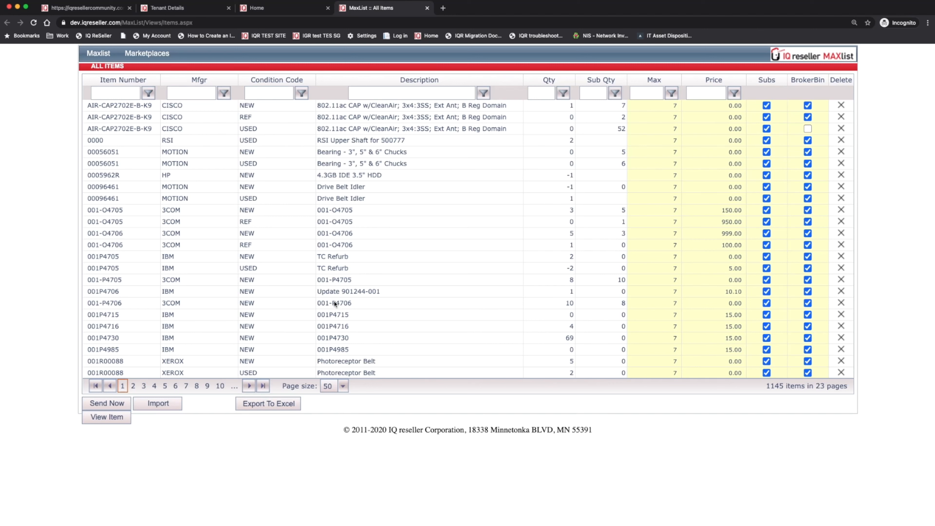
Set item 001-P4706's price to 100.00 in the MaxList
left_click(184, 94)
left_click(655, 303)
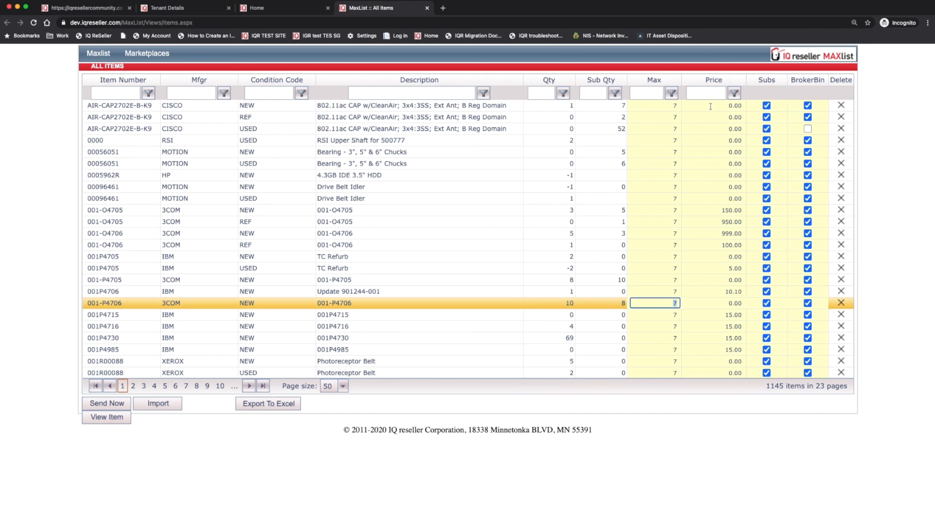
left_click(721, 304)
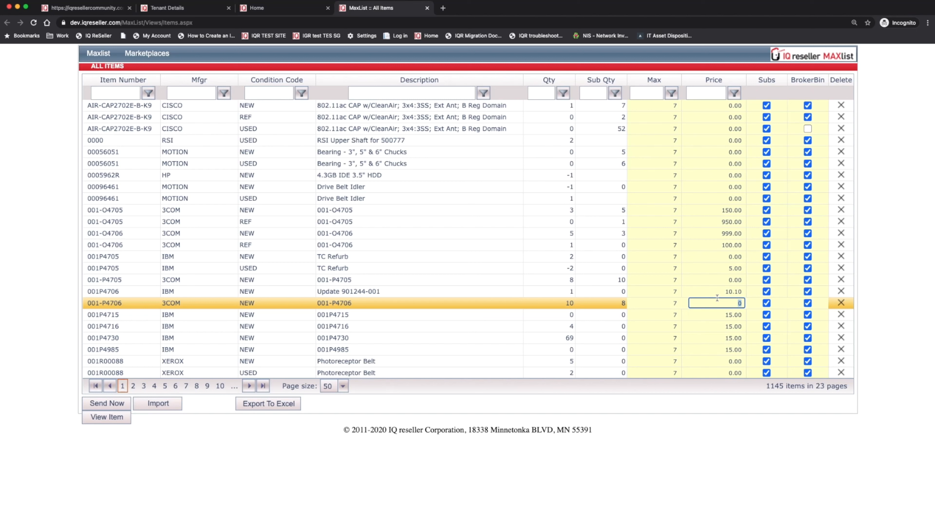
type("100")
left_click(535, 315)
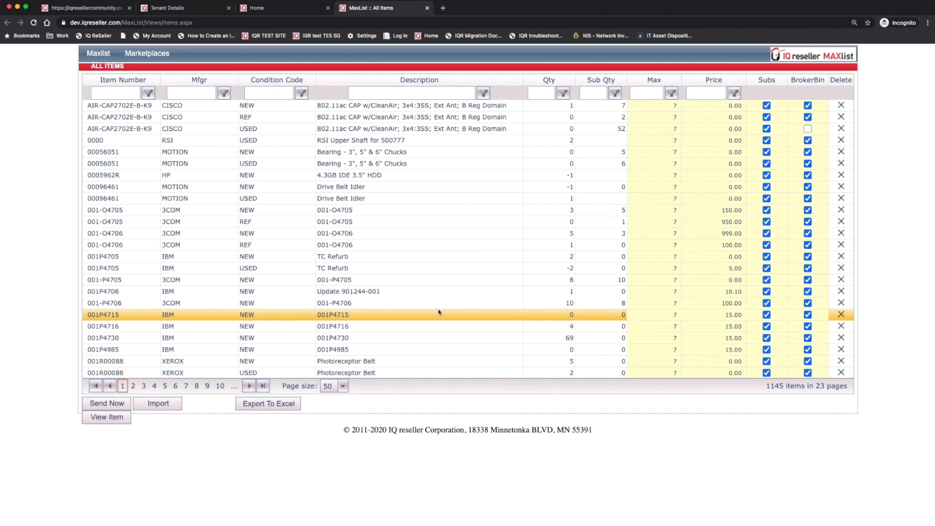
Copy the item number 001-P4706 and send the updated list to the Community
left_click(213, 302)
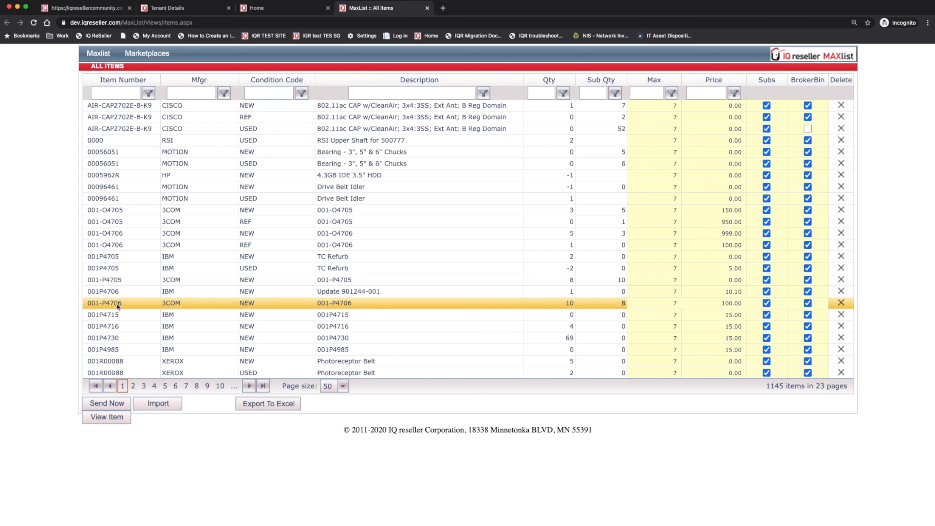
left_click_drag(122, 303, 92, 307)
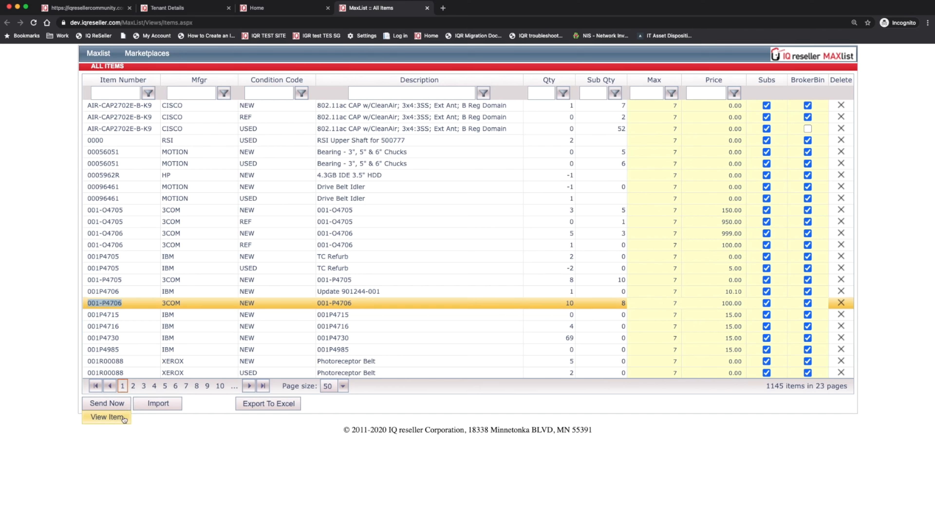
left_click(105, 403)
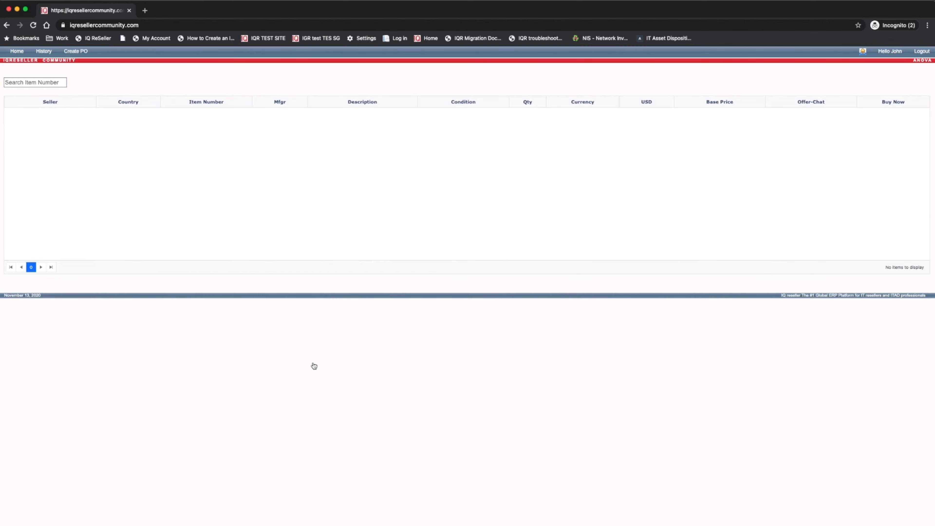
Search the Community for item number 001-P4706, finding it at base price 100.0
left_click(32, 82)
type("001-P4706")
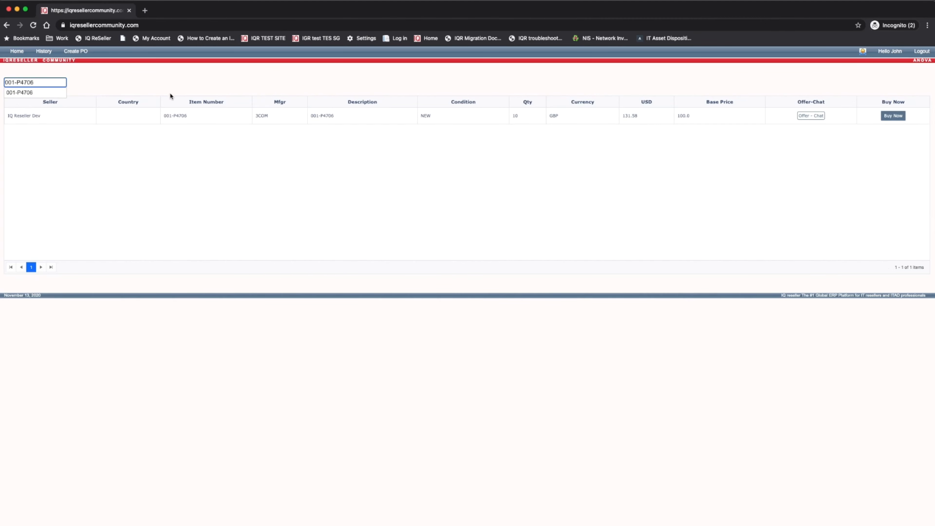
left_click(688, 119)
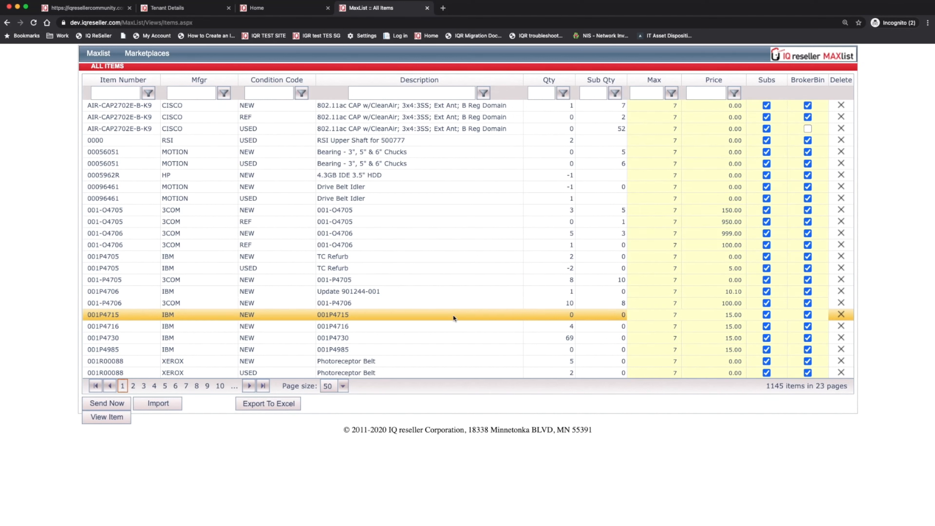
Reselect the 001-P4706 row (3COM, NEW, qty 10, priced 100.00)
left_click(128, 304)
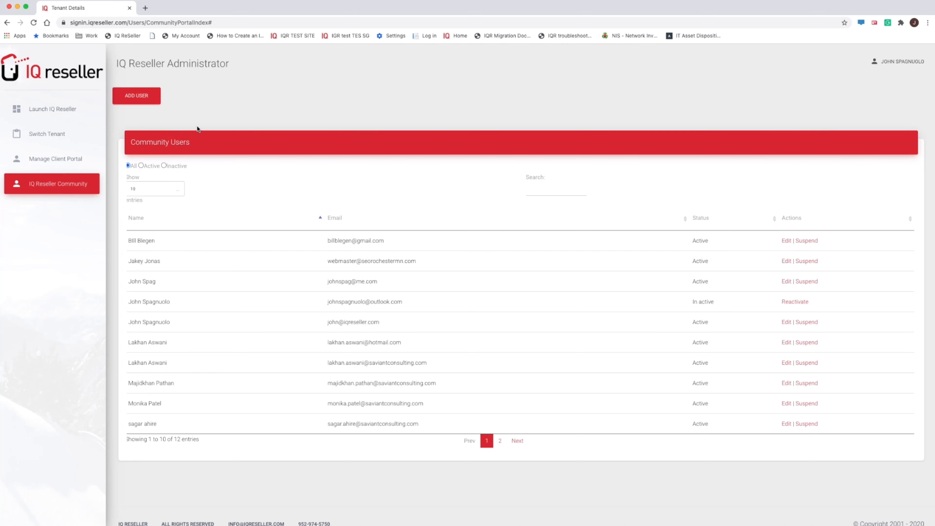
Start adding a community user and look the user up by their email address
left_click(142, 99)
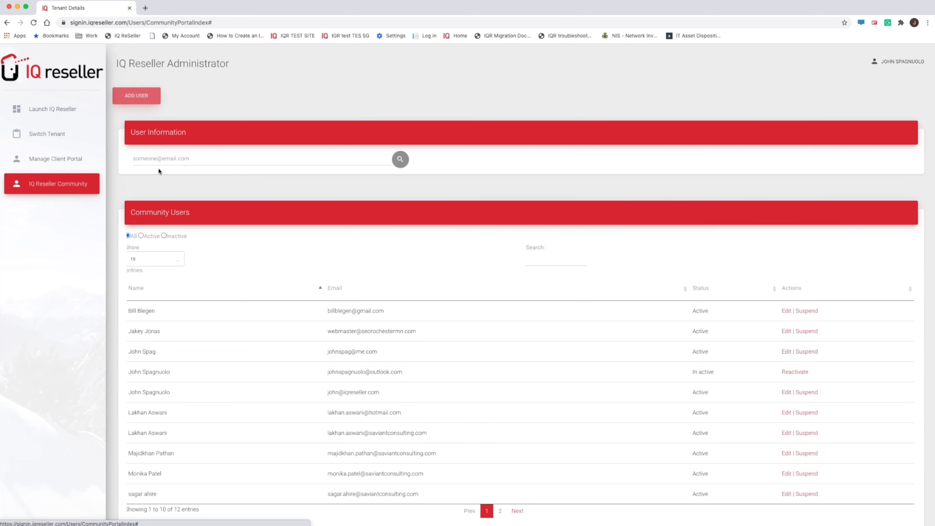
left_click(162, 158)
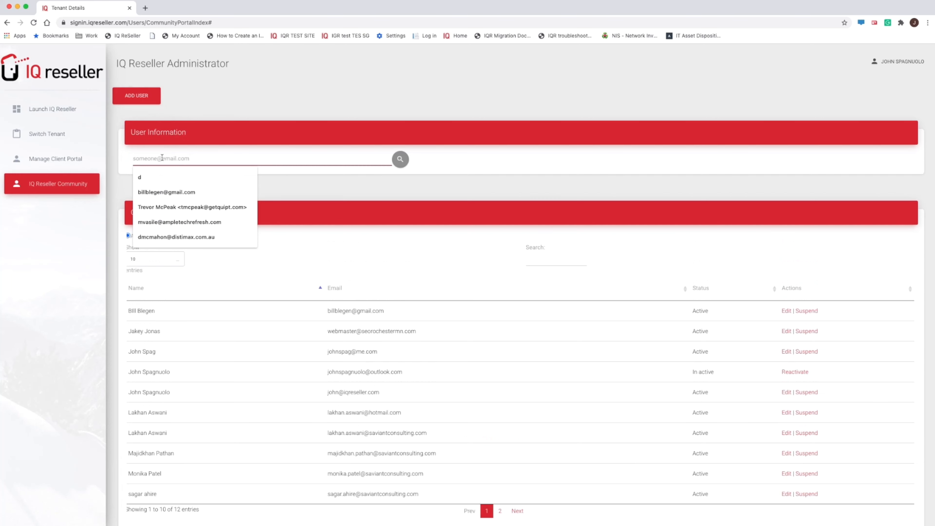
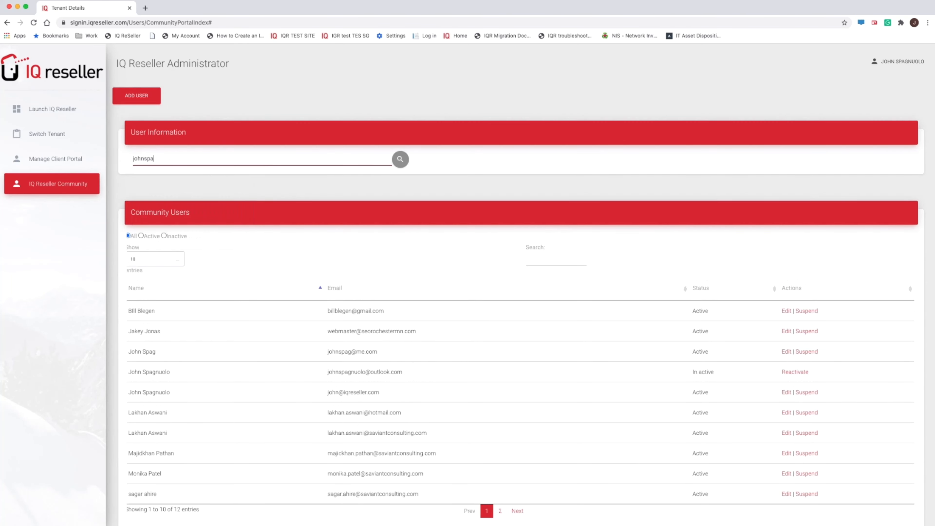
key("Return")
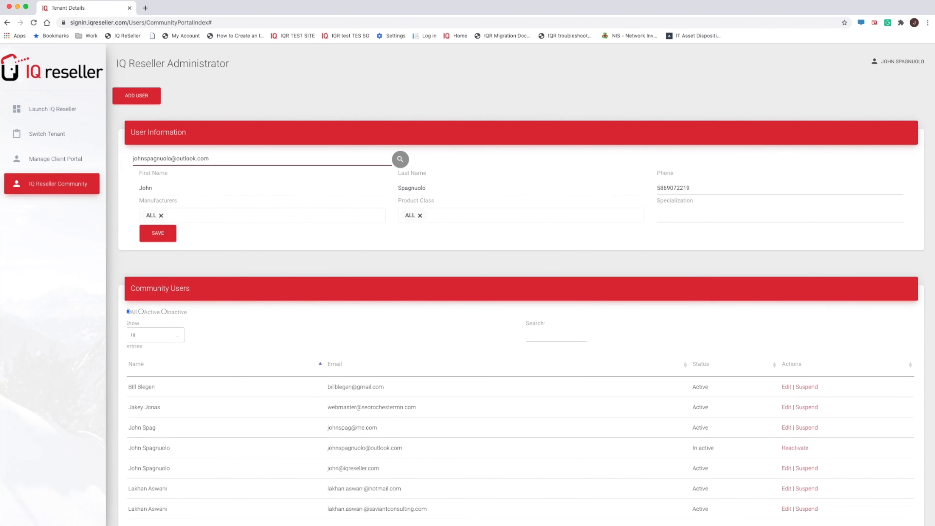
Replace ALL with CISCO SYSTEMS INC, set product class Networking and specialization Switches, then save
left_click(161, 216)
left_click(165, 218)
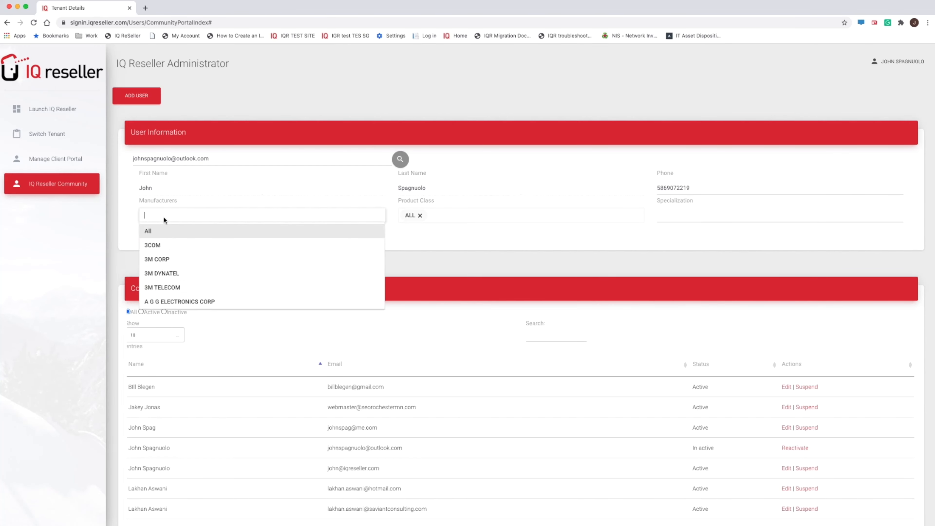
type("cisco")
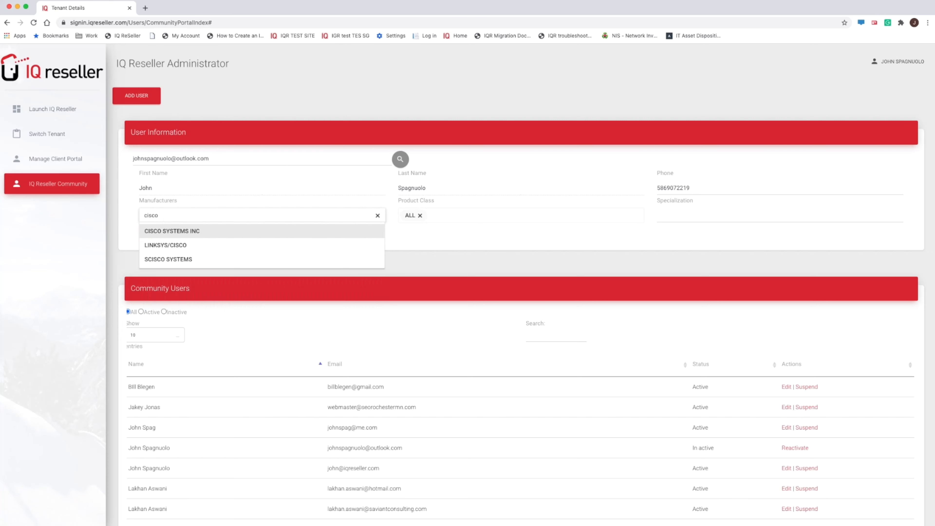
left_click(167, 231)
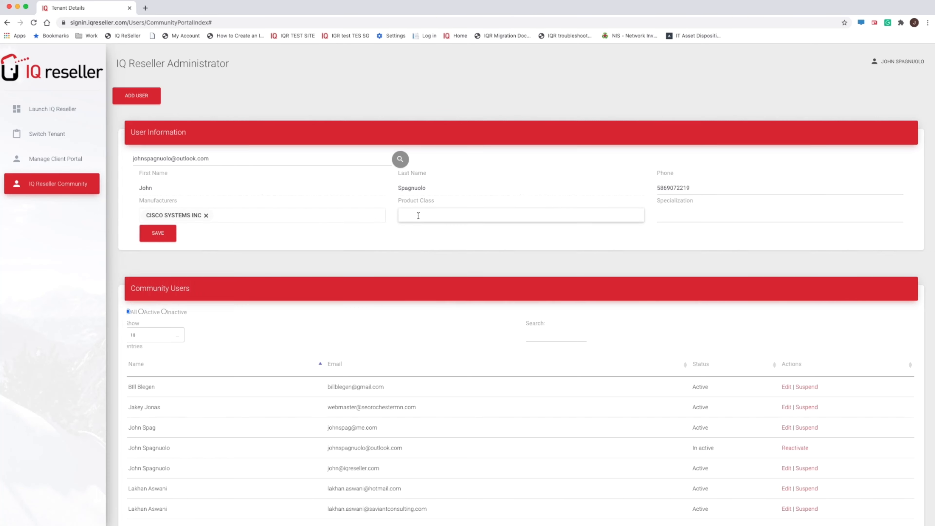
type("netw")
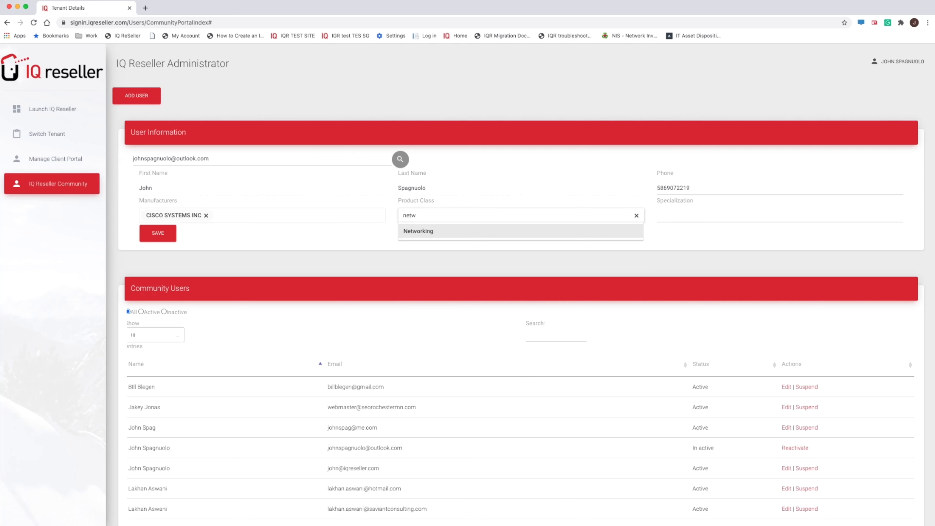
key("Return")
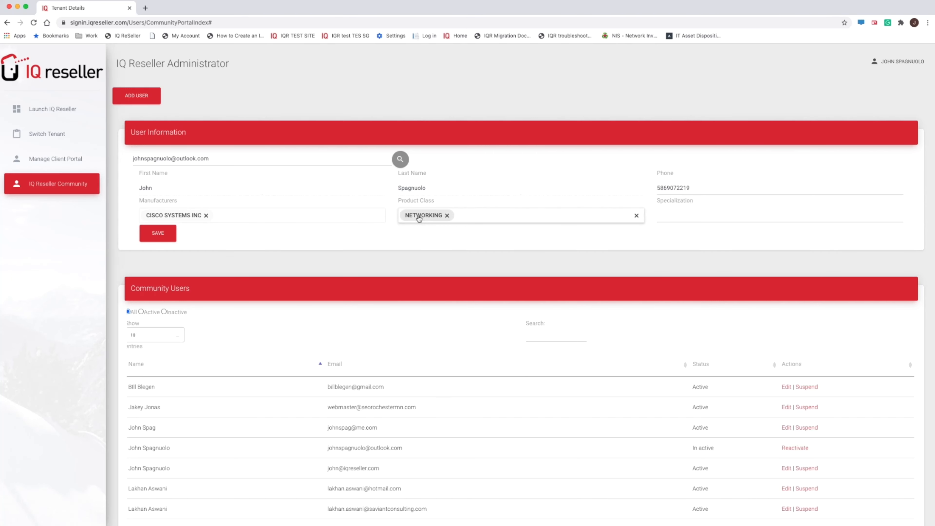
left_click(678, 209)
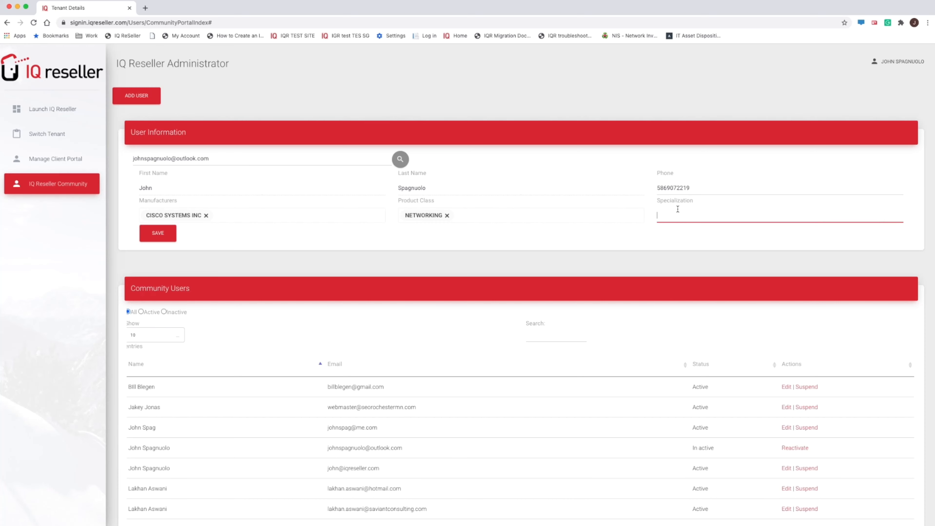
type("Switches")
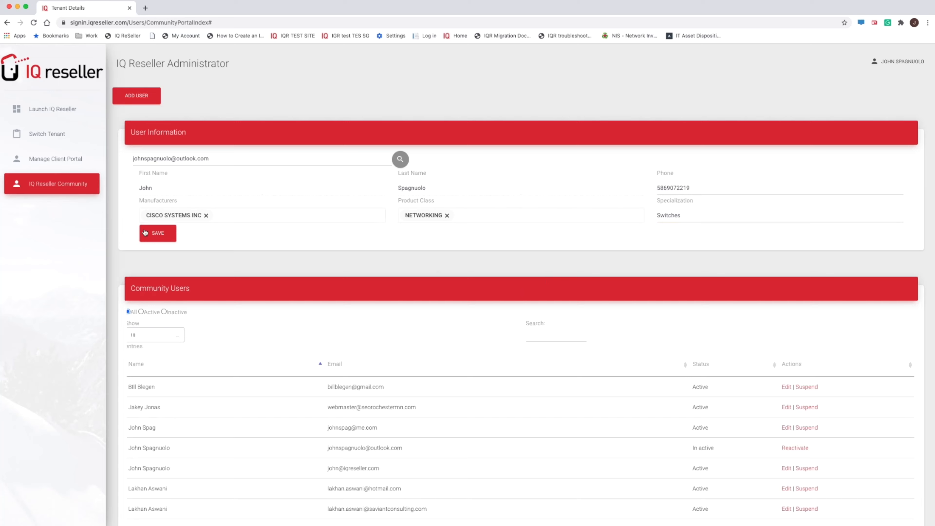
left_click(159, 235)
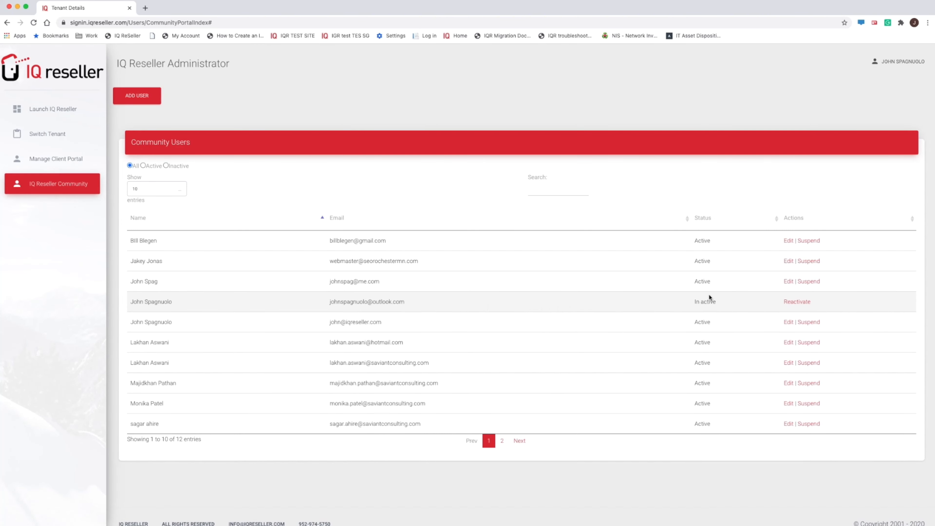
Reactivate the inactive duplicate user row, then suspend it so it shows In active
left_click(797, 301)
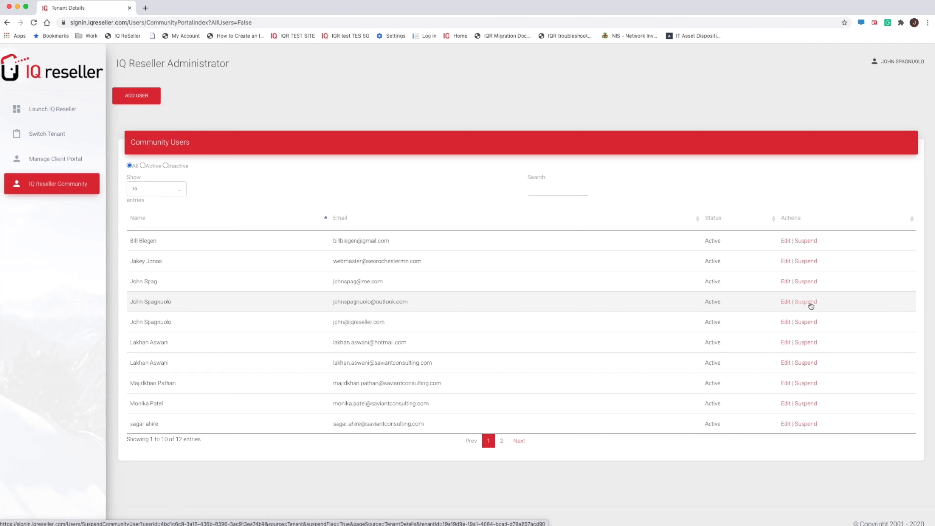
left_click(810, 303)
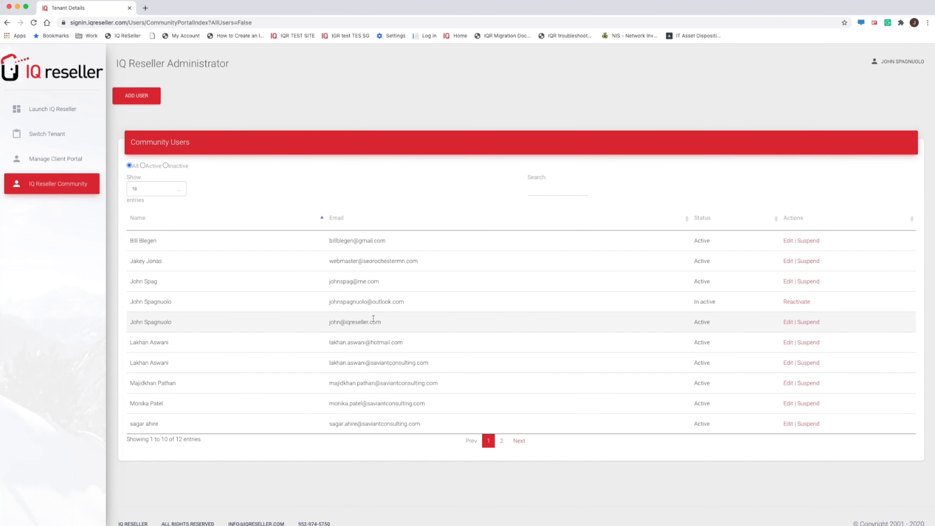
Edit the active user, replacing manufacturer ALL with ACCESSLAN COMMUNICATIONS INC and DELL COMPUTER CORP
left_click(791, 321)
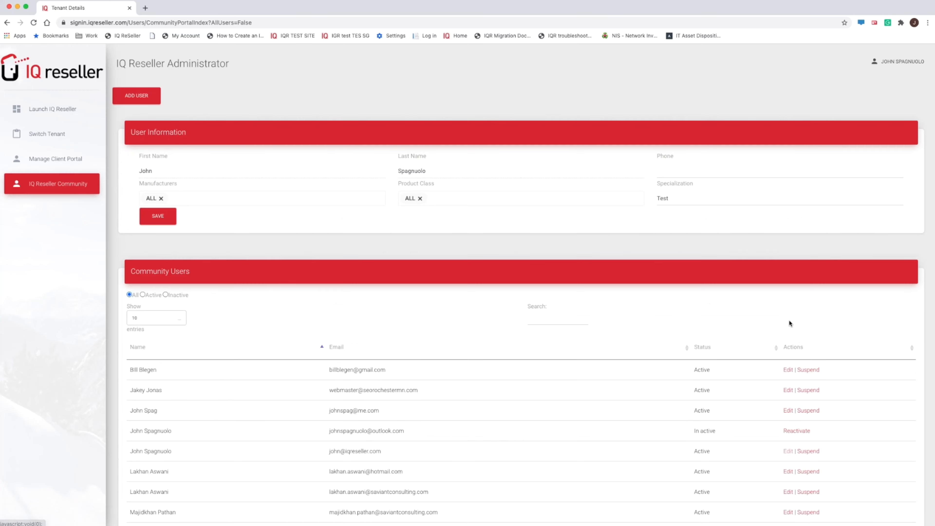
left_click(207, 200)
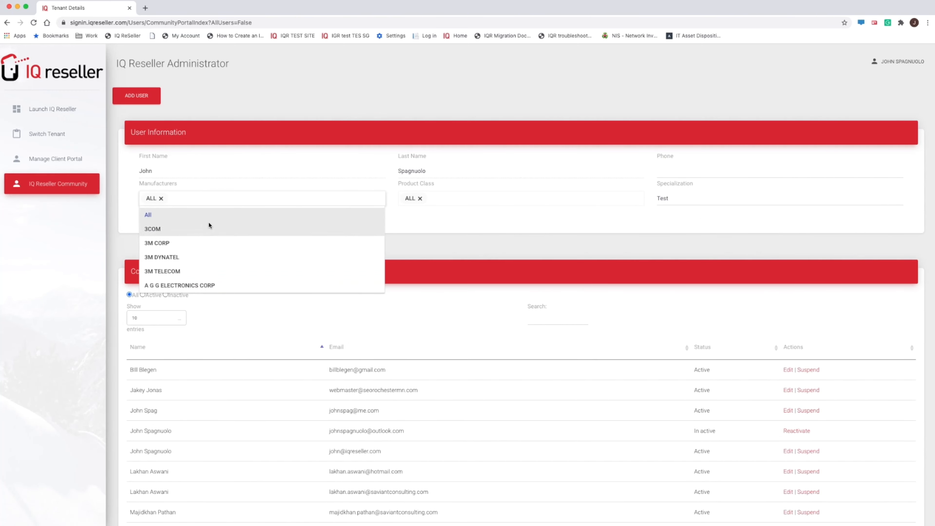
scroll(212, 229, "down", 3)
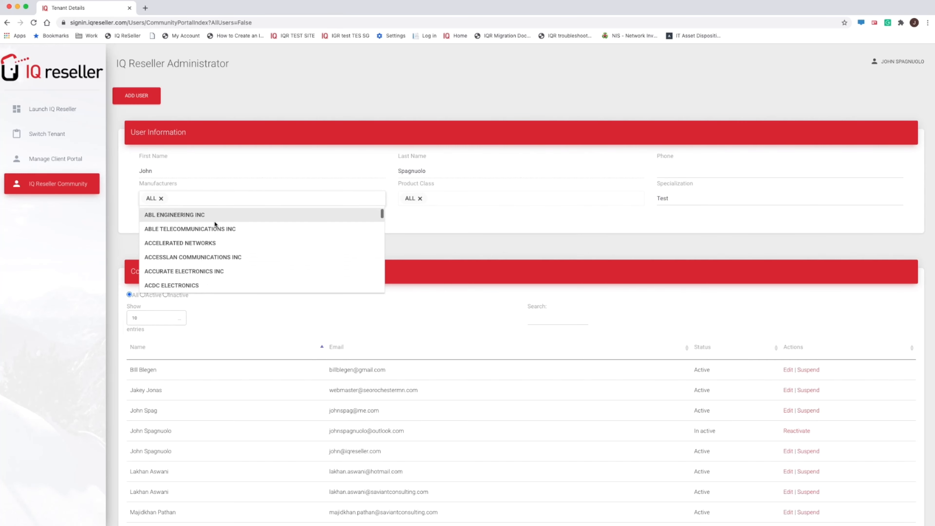
left_click(250, 255)
scroll(308, 235, "down", 3)
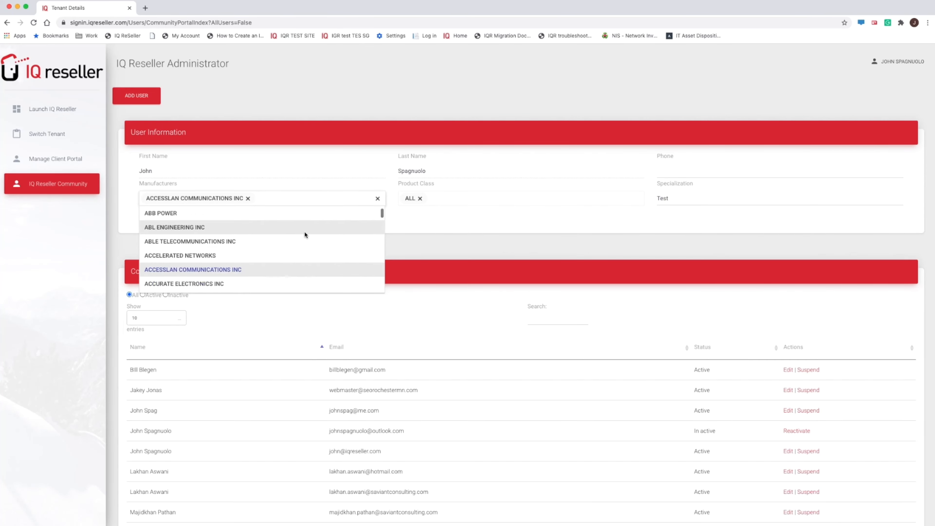
scroll(302, 232, "down", 10)
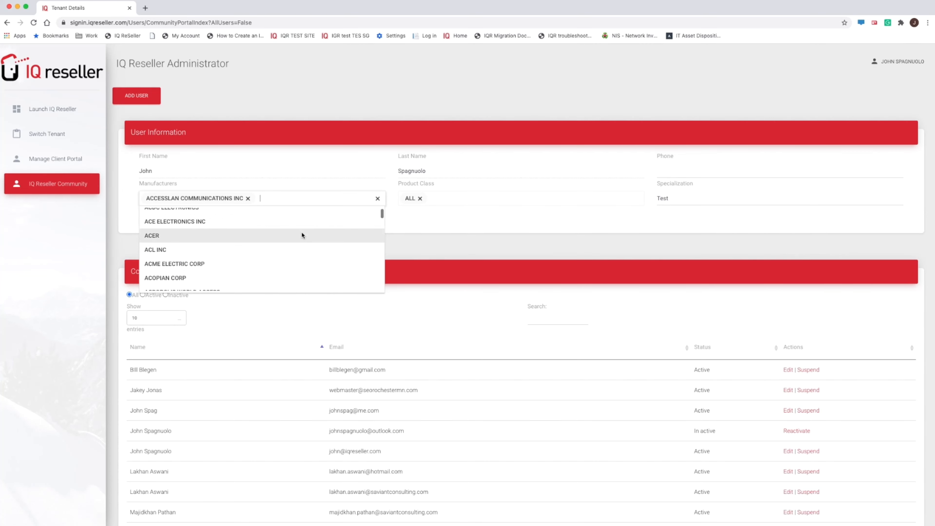
scroll(282, 239, "down", 8)
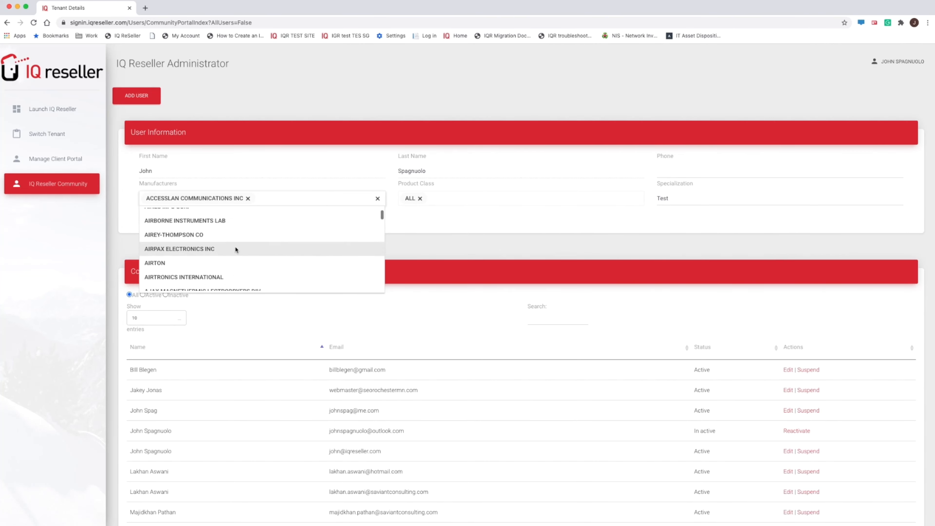
type("de")
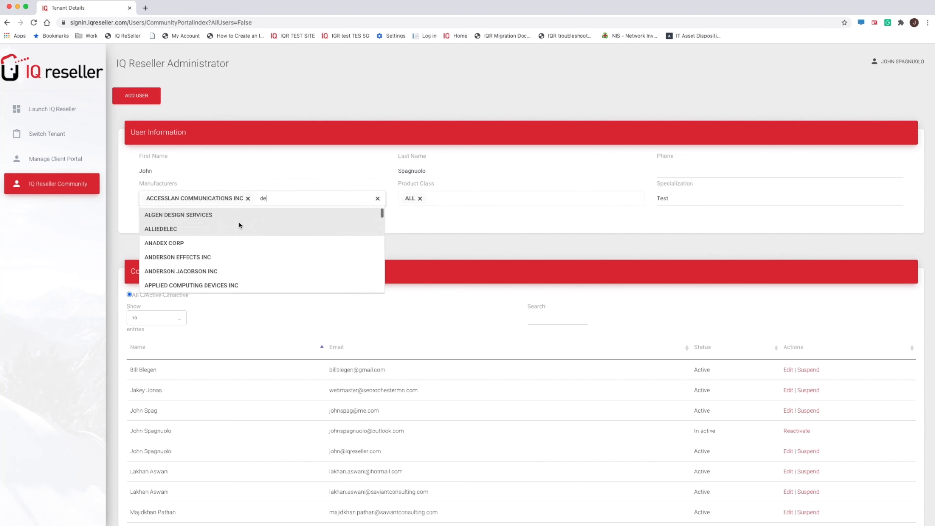
type("ll")
left_click(189, 231)
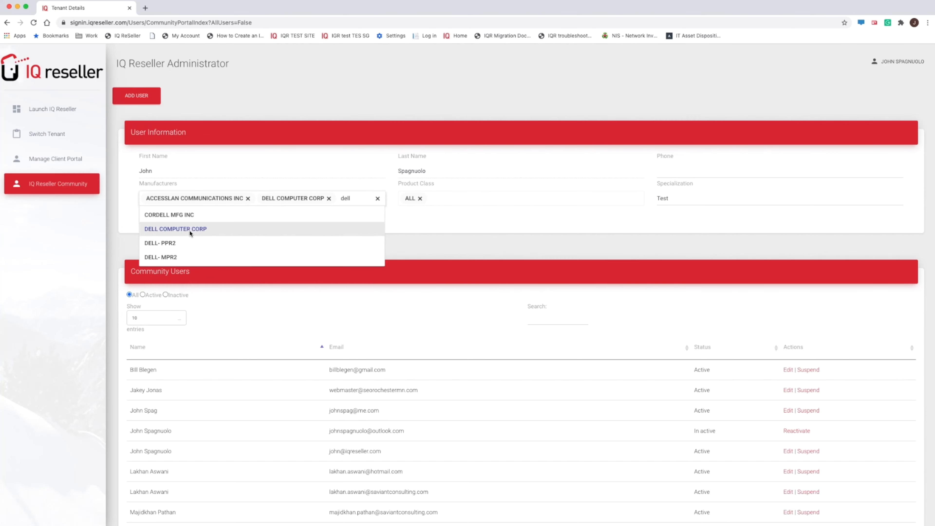
Leave the product class at ALL and save the updated manufacturer preferences
left_click(453, 195)
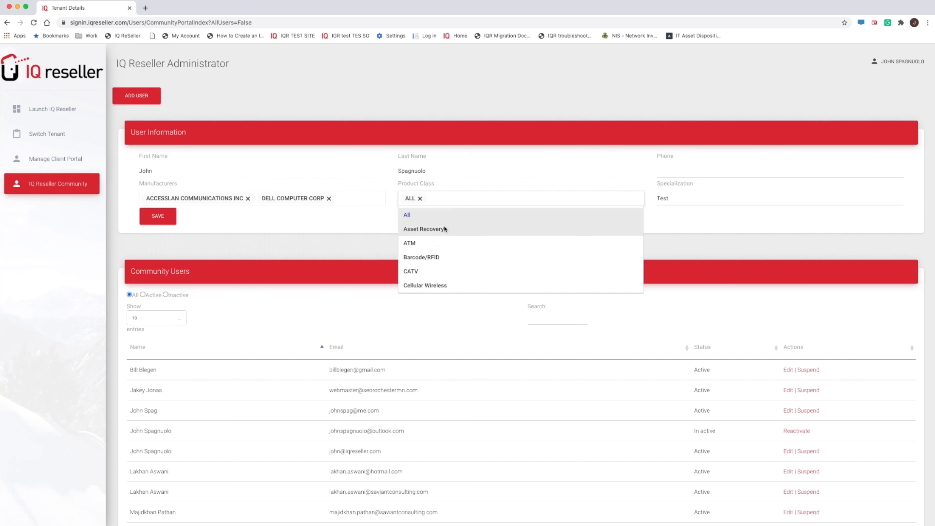
scroll(450, 249, "down", 3)
scroll(449, 242, "down", 2)
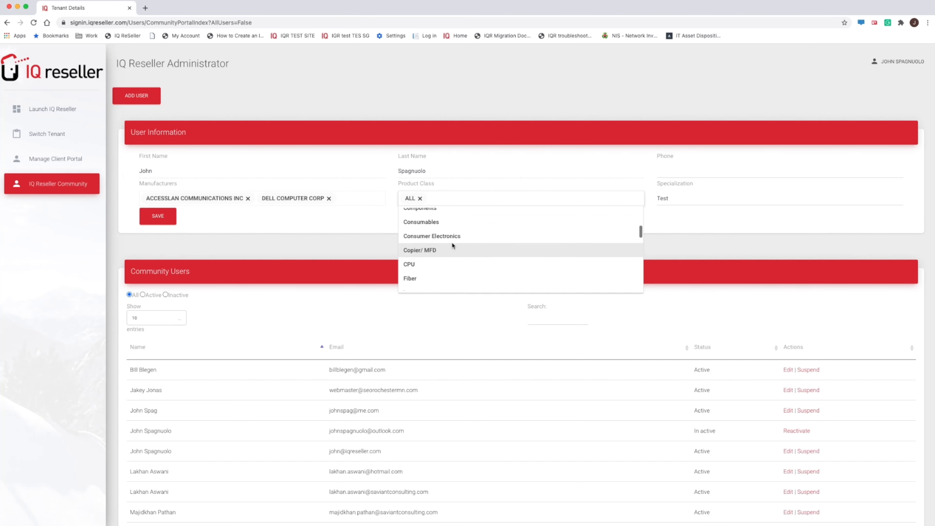
scroll(455, 246, "down", 2)
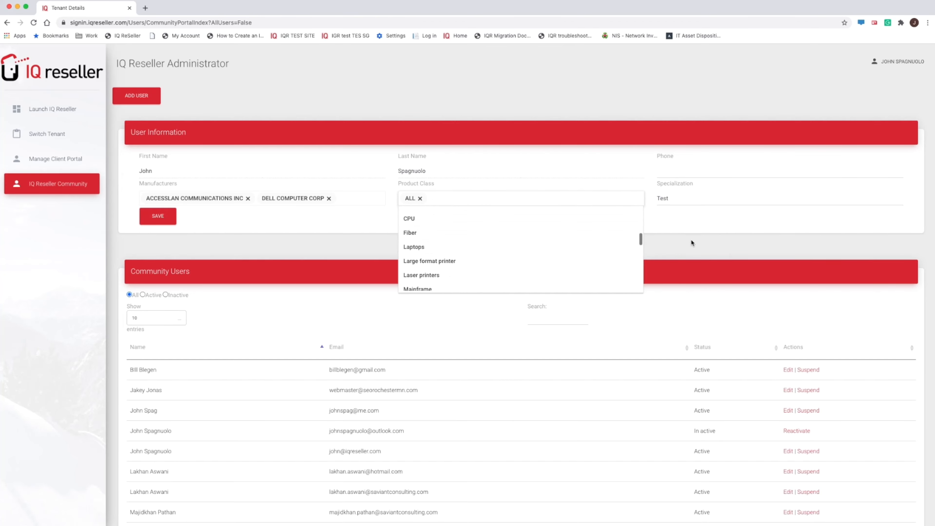
left_click(655, 231)
left_click(159, 215)
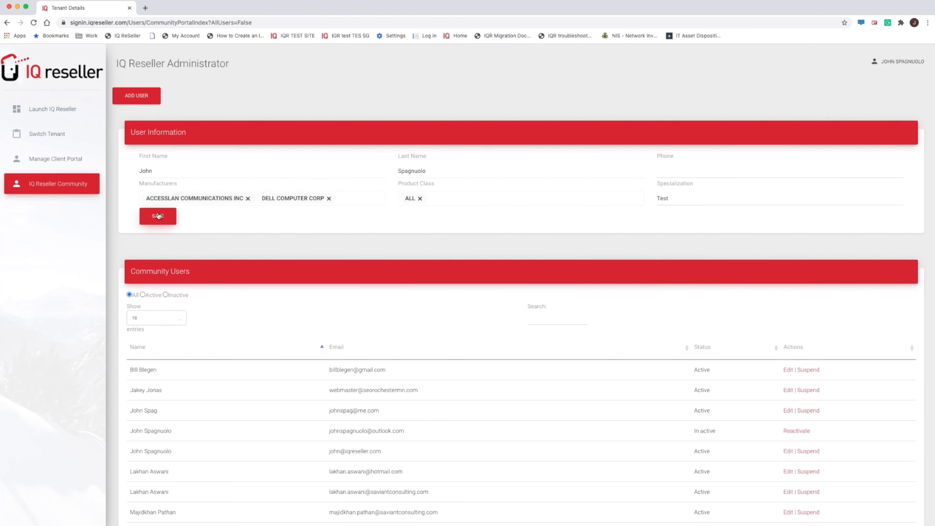